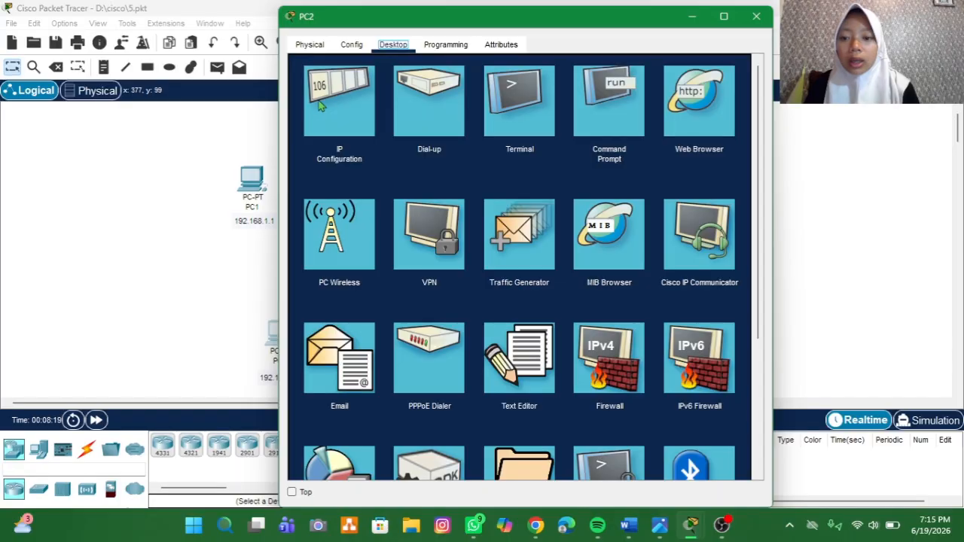
Step: Set PC2's static IPv4 address to 192.168.1.2 with subnet mask 255.255.255.0
click(321, 109)
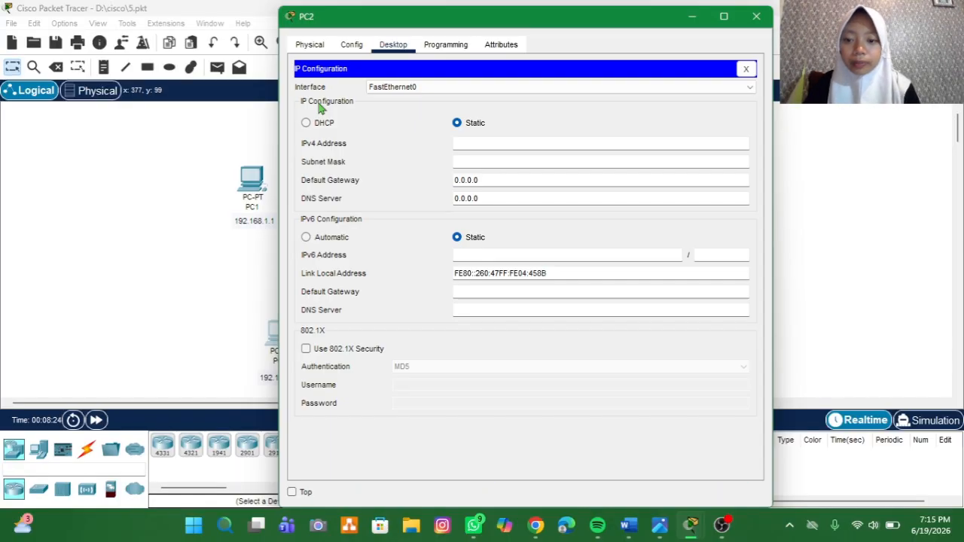
click(462, 144)
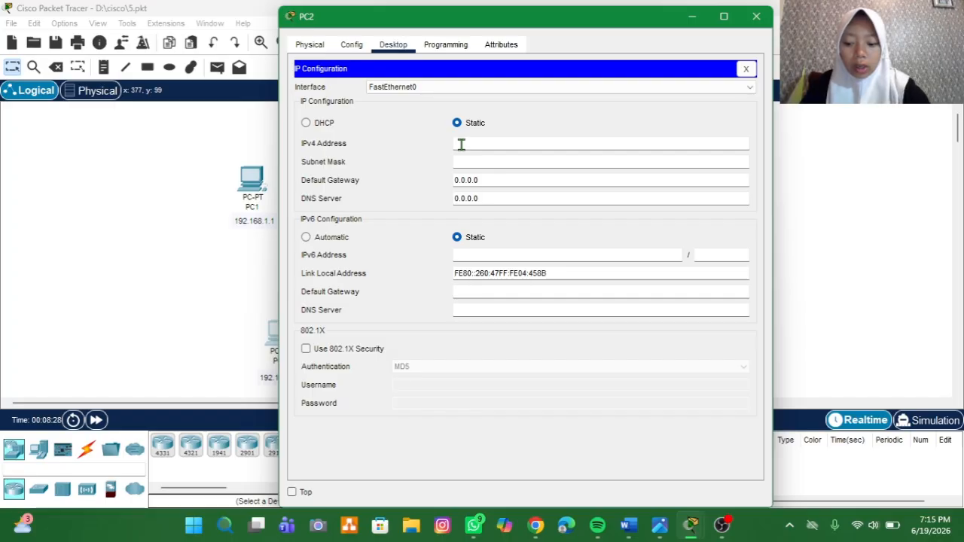
text(1)
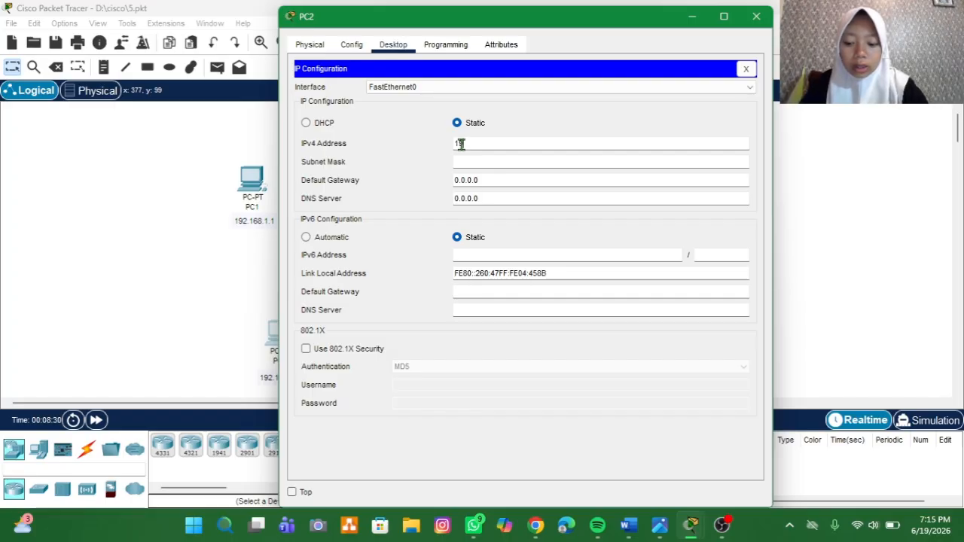
text(92.16)
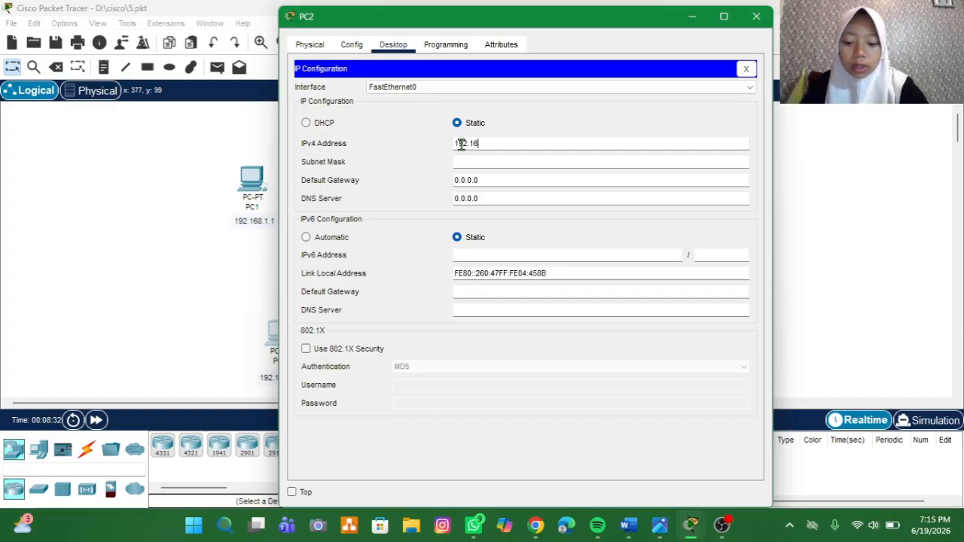
text(8.1)
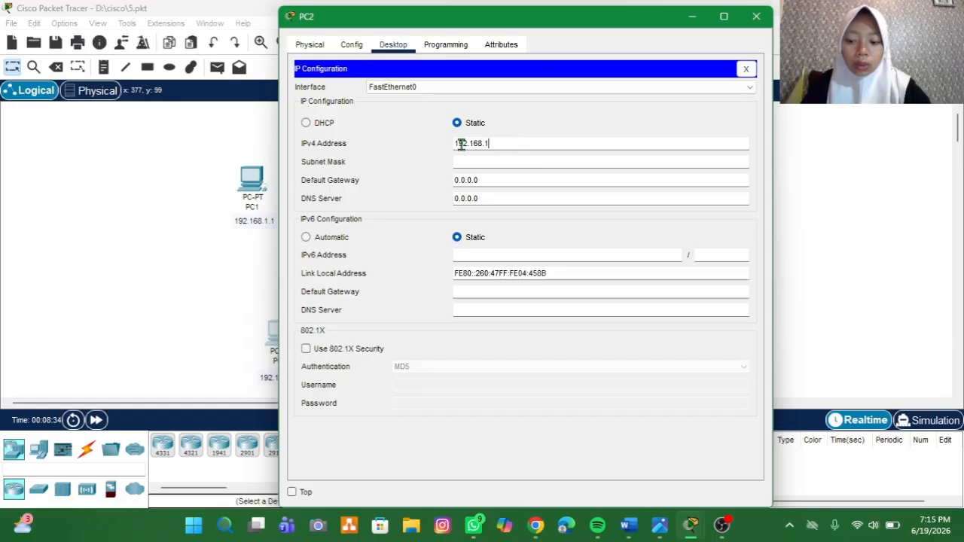
text(.2)
key(Return)
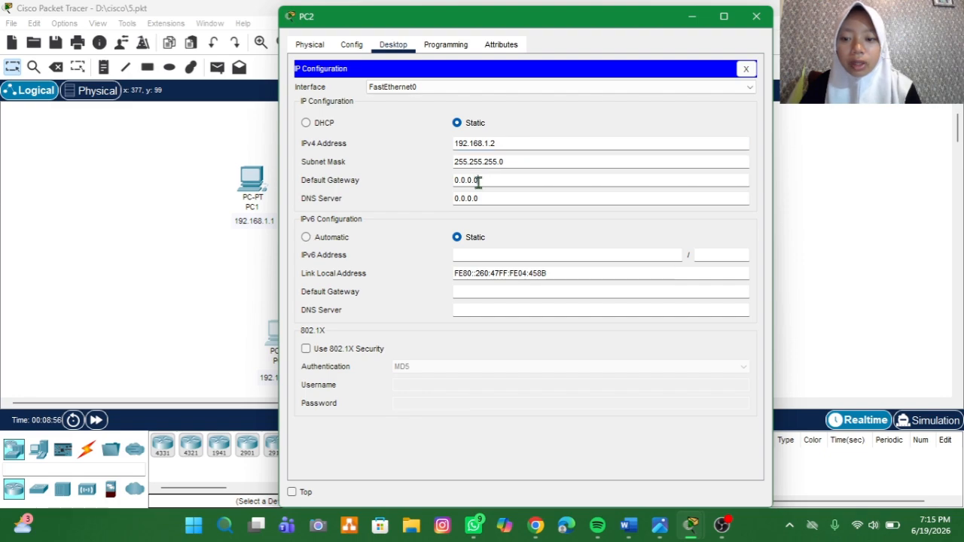
Step: Replace PC2's default gateway with an address on the 192.168.1 network
drag(481, 183, 454, 189)
key(BackSpace)
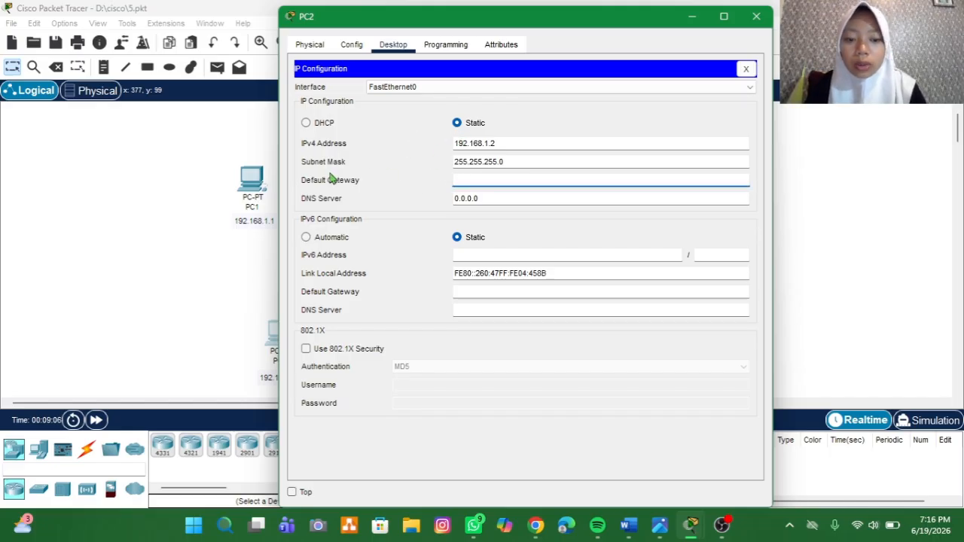
click(476, 180)
text(192.168.1.)
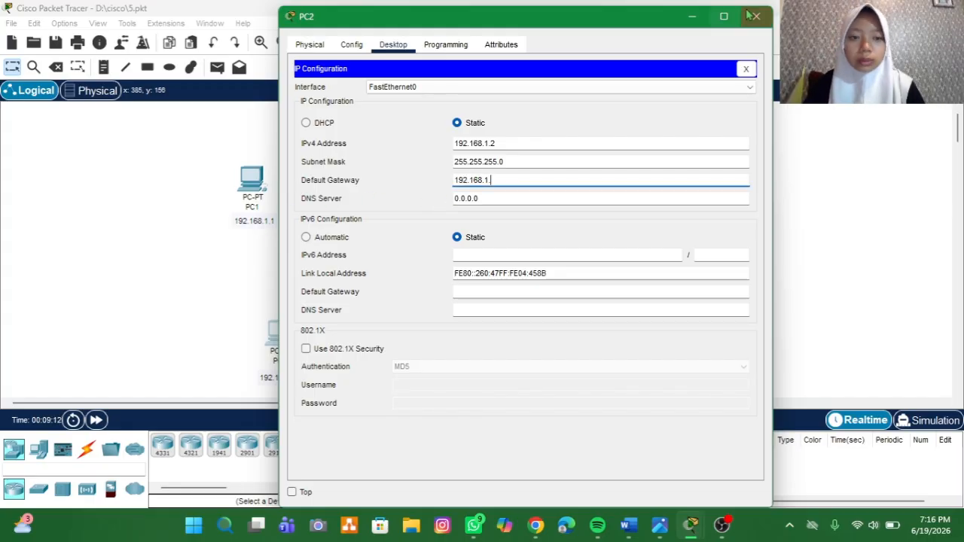
click(530, 271)
click(454, 180)
text(192.168.1.)
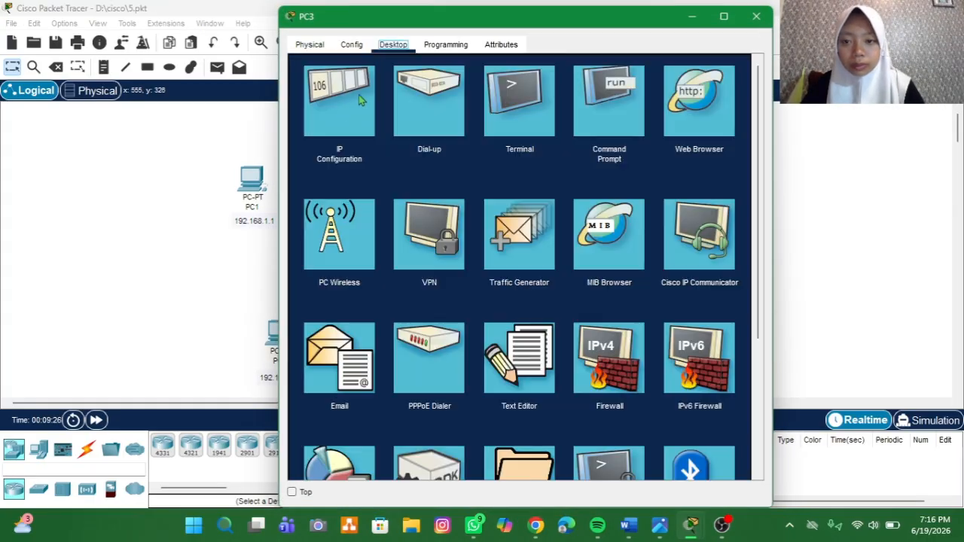
Step: Set PC3's static IPv4 address to 192.168.1.3 and its default gateway to 192.168.1.1
click(338, 97)
click(477, 143)
text(192.168.1.)
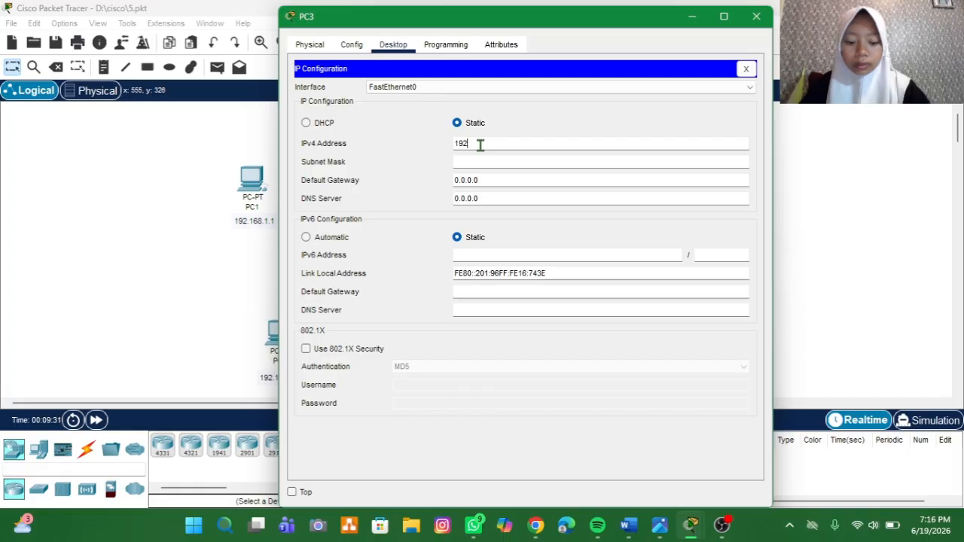
text(3)
key(Tab)
key(Tab)
text(192.168.1.1)
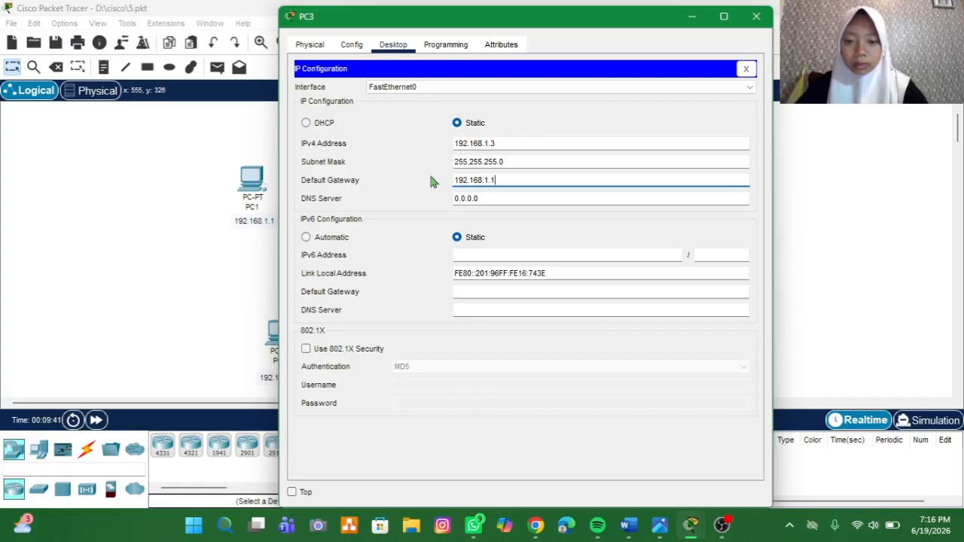
Step: Set PC1's static IPv4 address to 192.168.1.1 with subnet mask 255.255.255.0
click(259, 178)
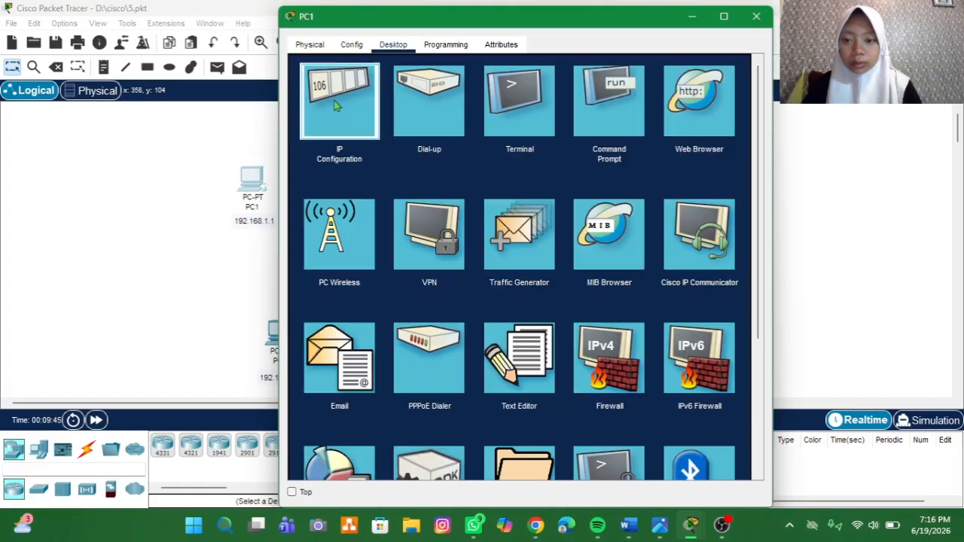
click(335, 99)
click(478, 143)
text(192.168.1.1)
key(Tab)
key(Tab)
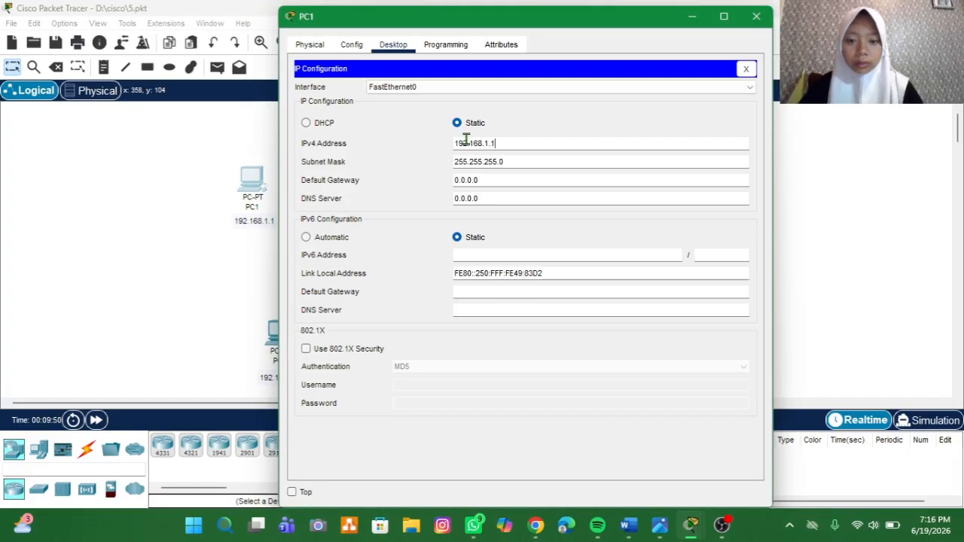
text(192.168.1.1)
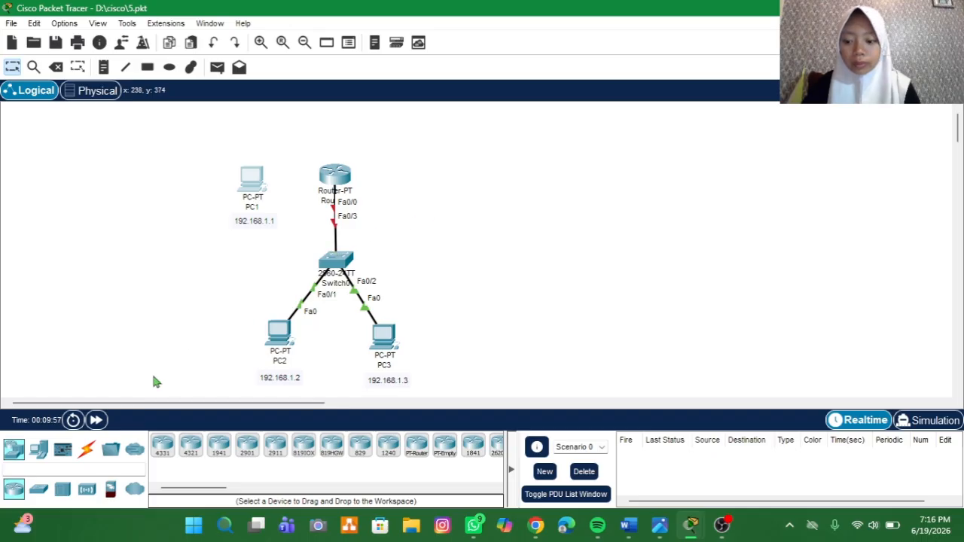
Step: Connect the router's Console port to PC1's RS 232 port with a console cable and move PC1 to the router's right side
click(83, 452)
click(190, 446)
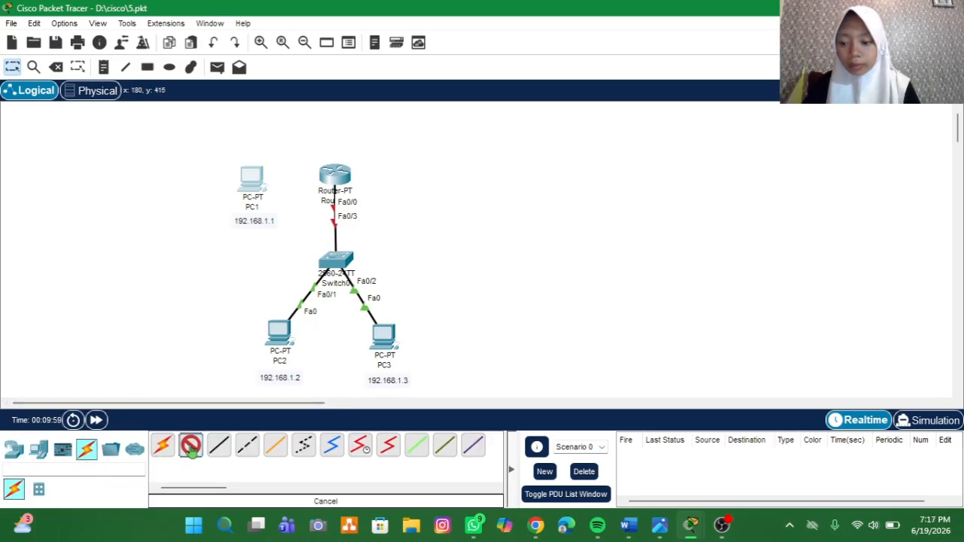
click(349, 166)
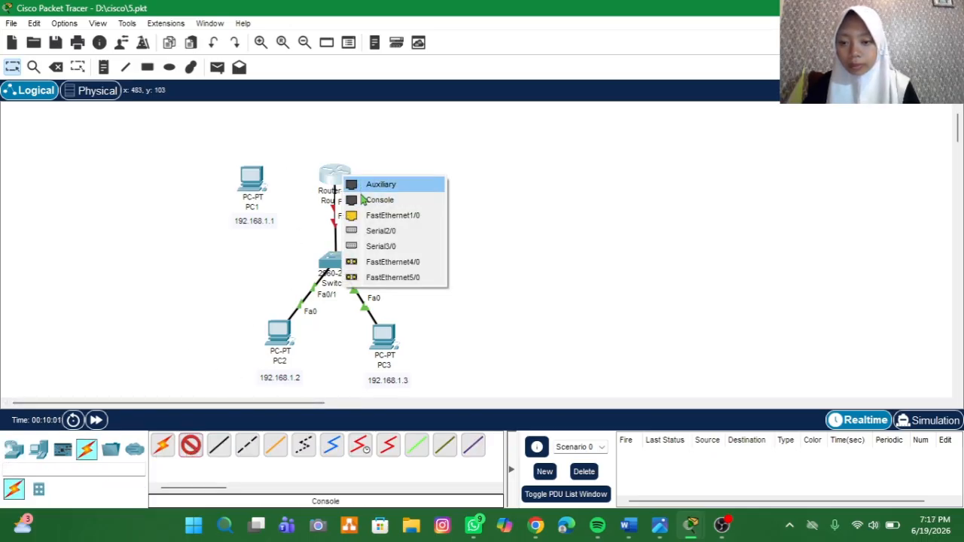
click(364, 204)
click(258, 185)
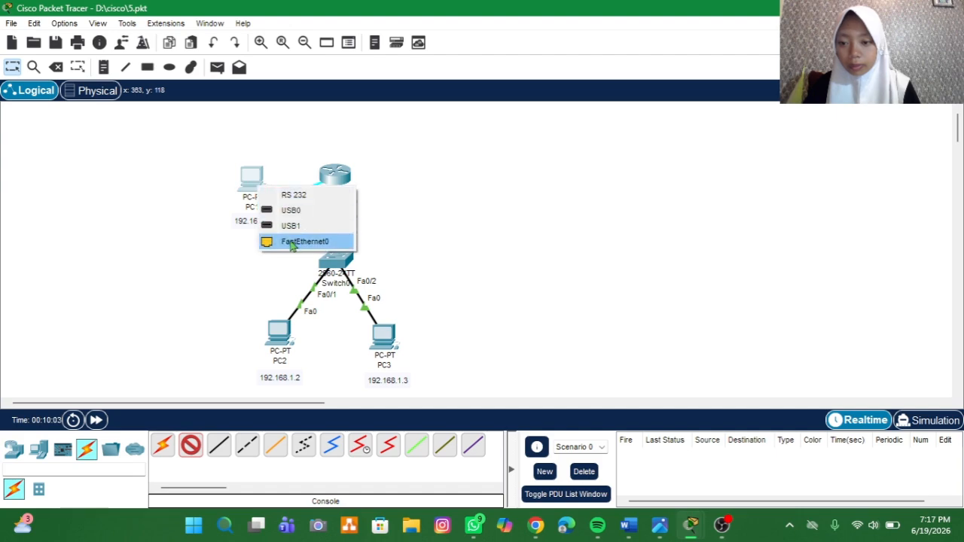
click(310, 200)
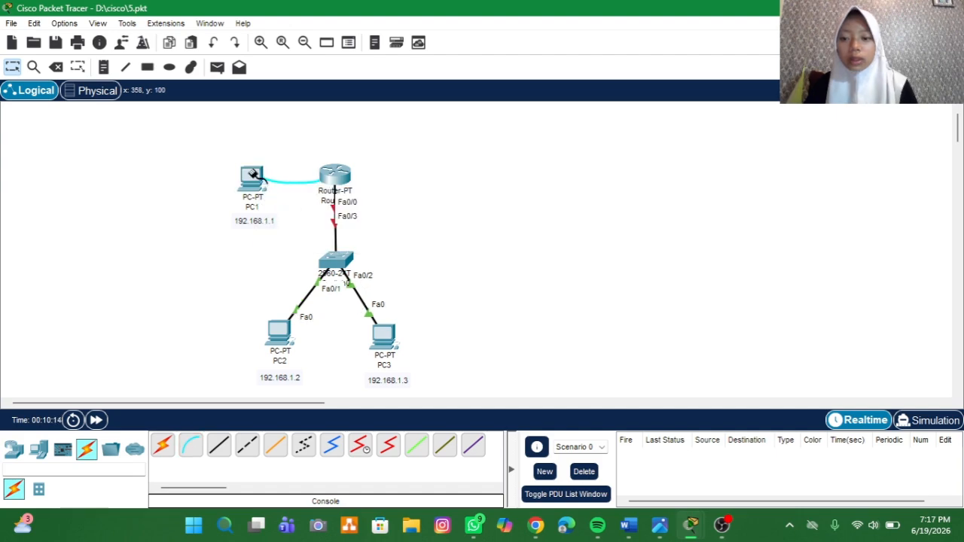
click(255, 174)
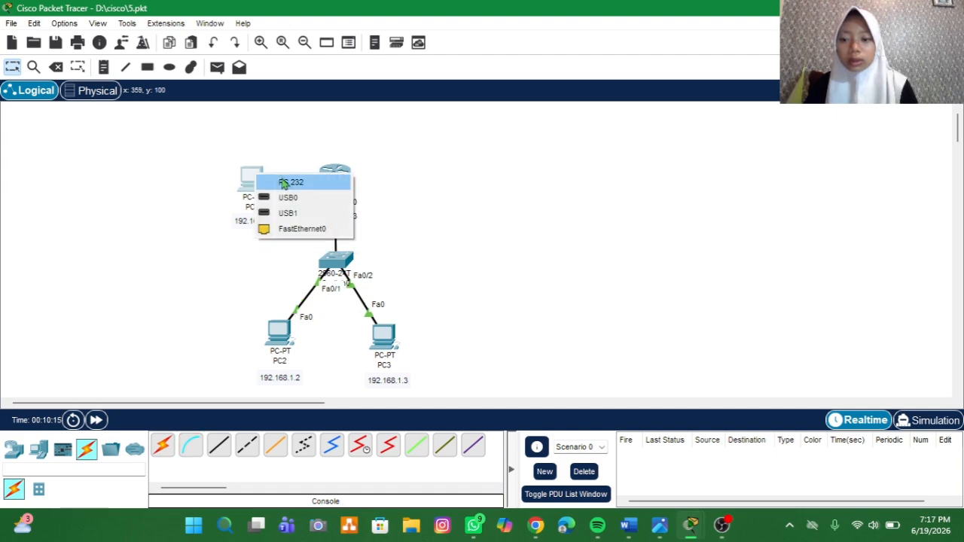
click(283, 182)
drag(249, 190, 421, 165)
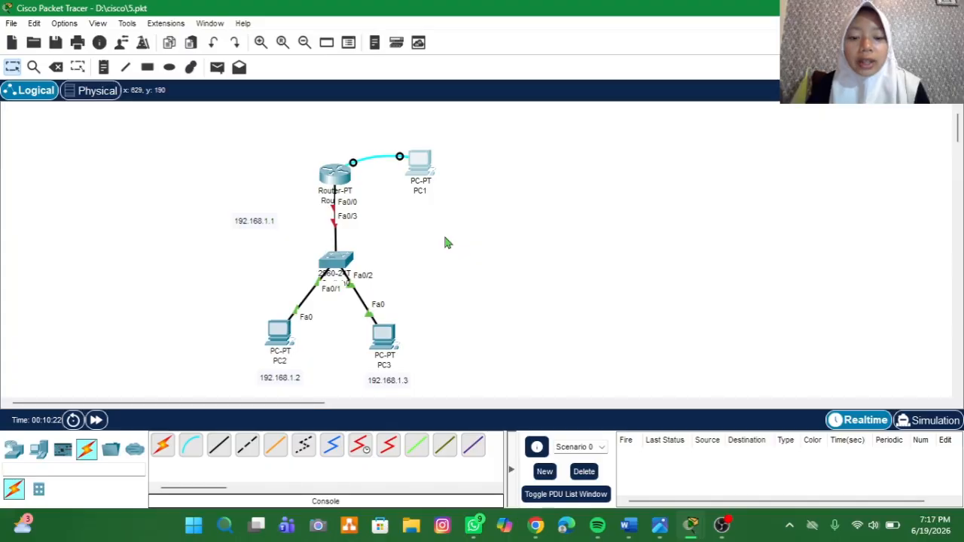
Step: Open a 9600 bps terminal session to the router from PC1 and decline the initial configuration dialog
click(416, 164)
click(384, 56)
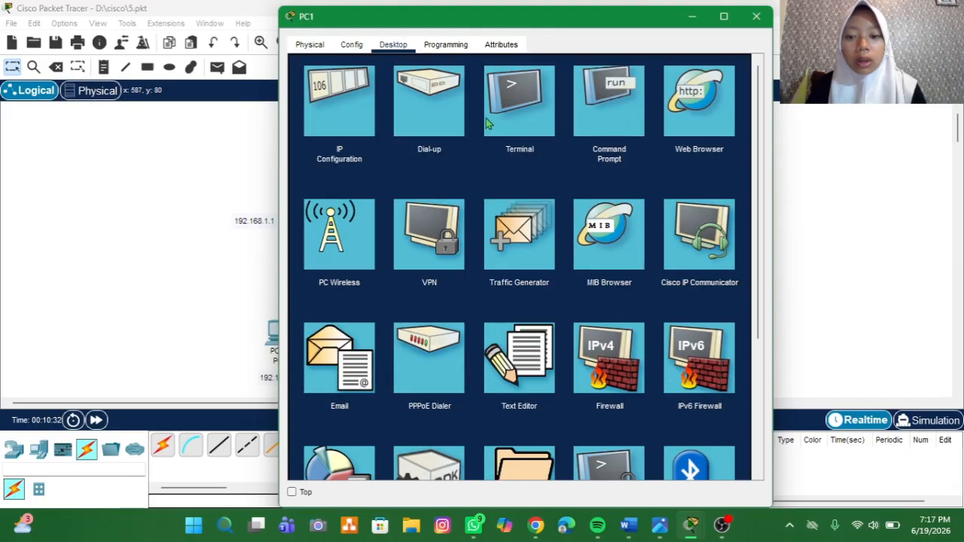
click(497, 117)
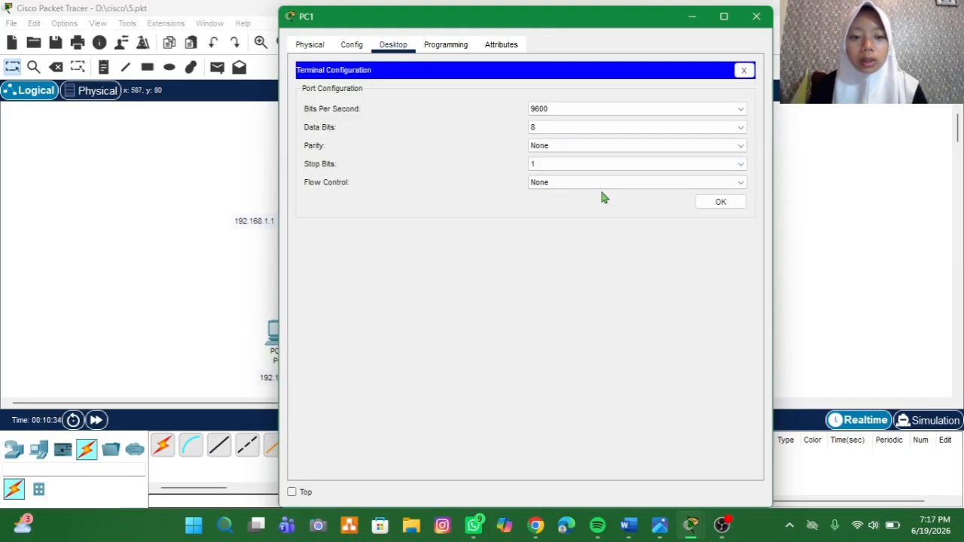
click(711, 204)
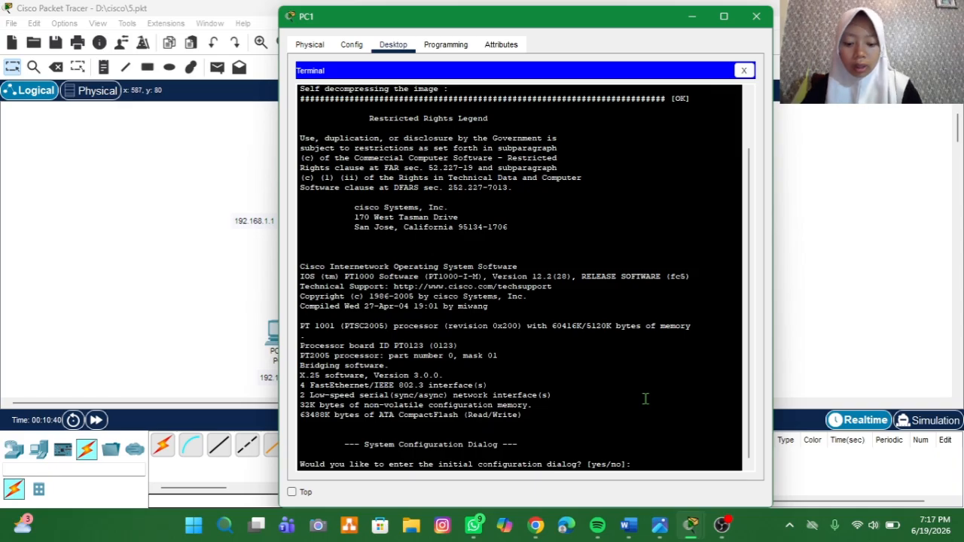
text(no)
key(Return)
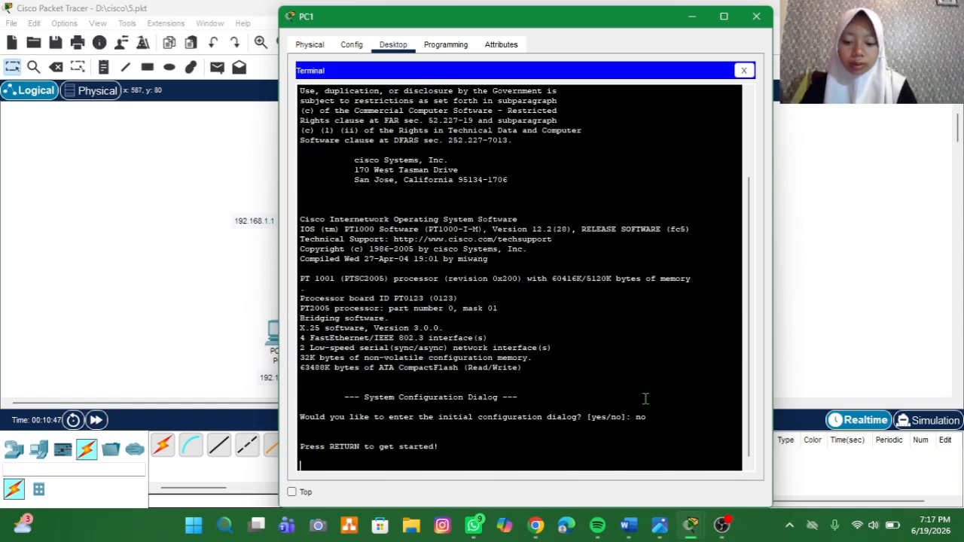
key(Return)
Step: Enter the router's privileged mode with enable and global configuration mode with conf t
text(enabl)
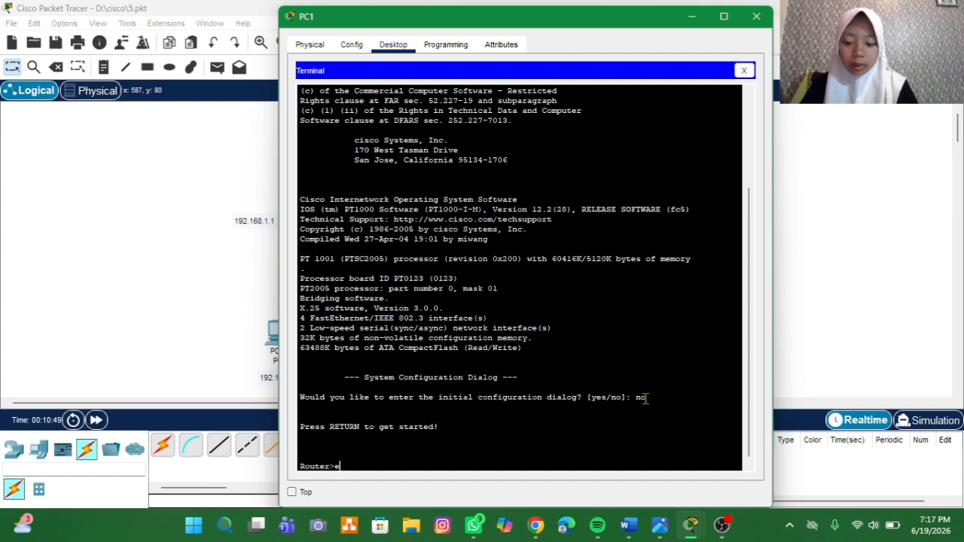
text(e)
key(Return)
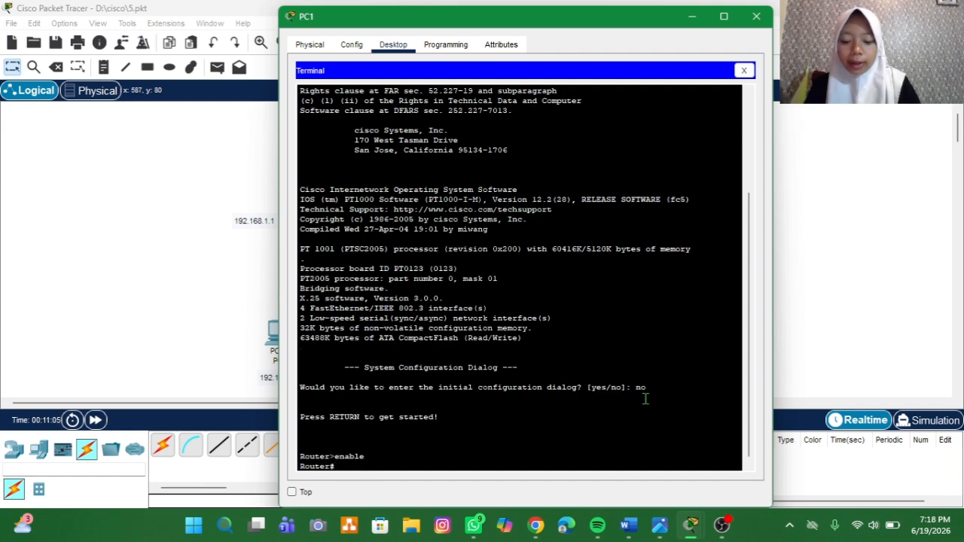
text(conf t)
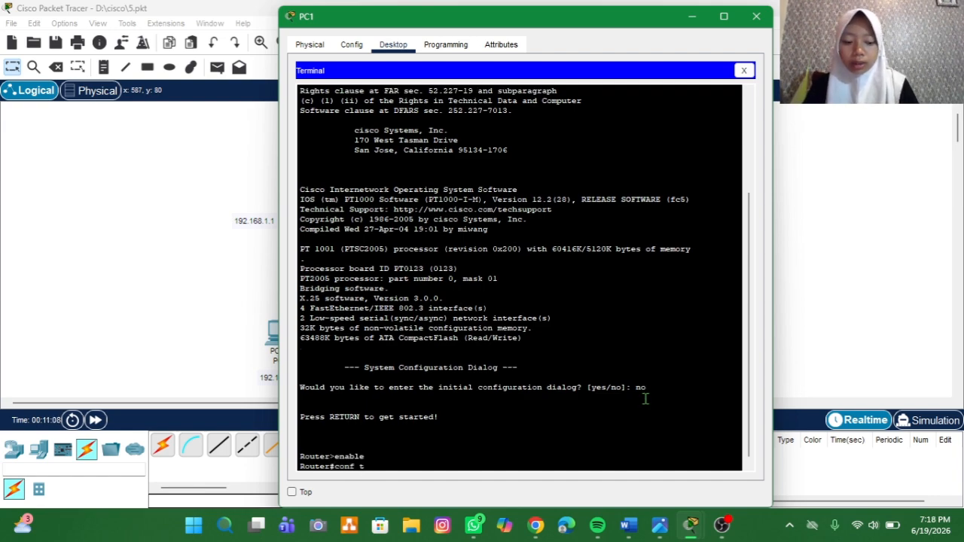
key(Return)
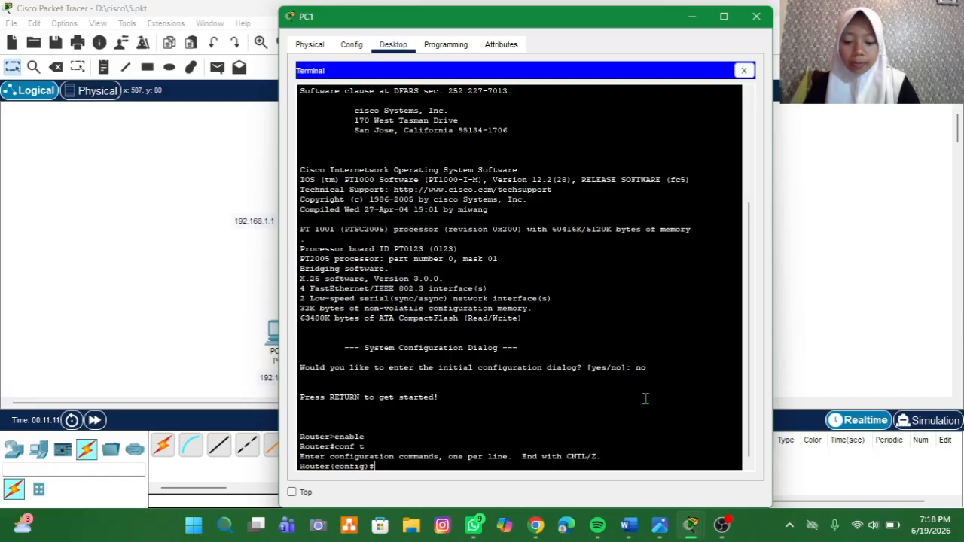
Step: Enter interface configuration mode for the router's fa0/0 with int fa0/0
text(in)
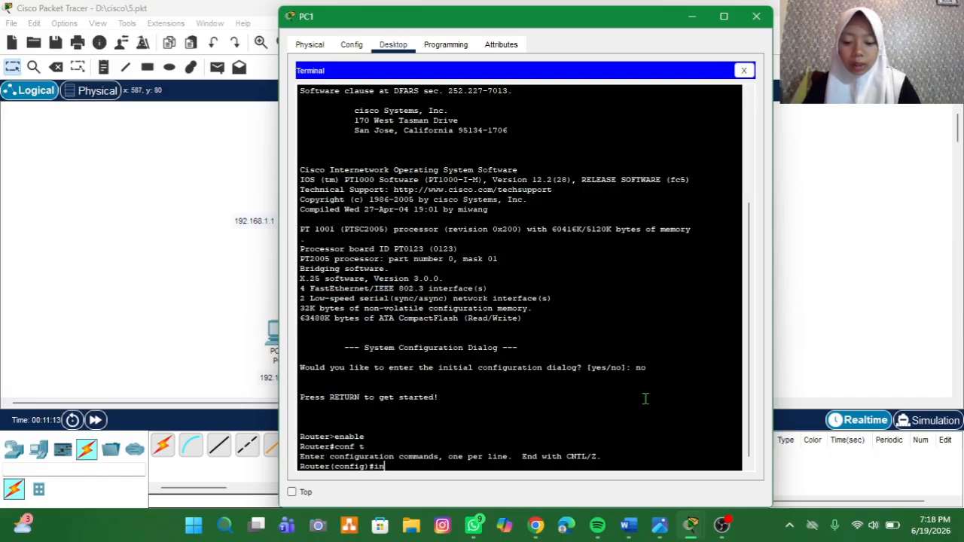
text(t fa)
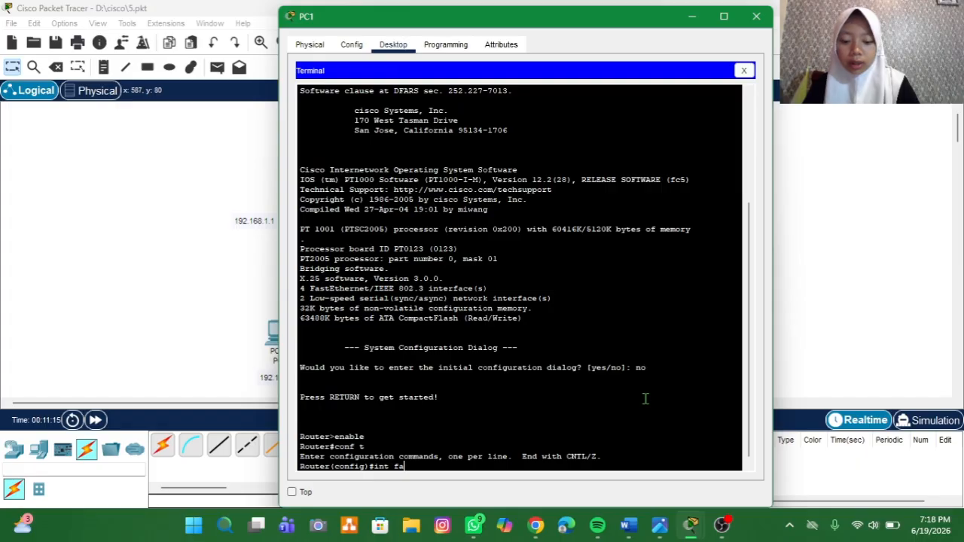
text(0/0)
key(Return)
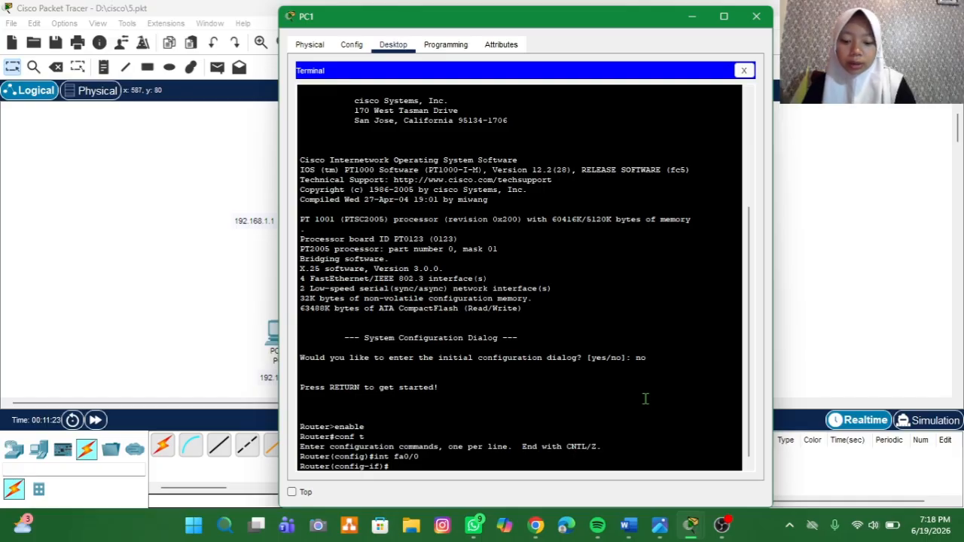
Step: Try to assign 192.168.1.1 with mask 255.255.255.255.0 to fa0/0 using ip add
text(ip add 1)
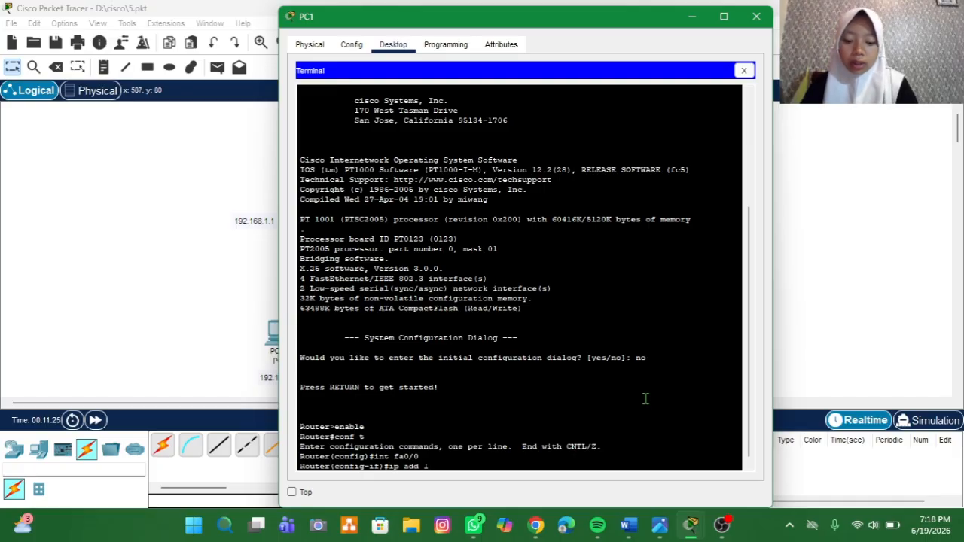
text(92.168.1.1 255.255.255.255.0)
key(Return)
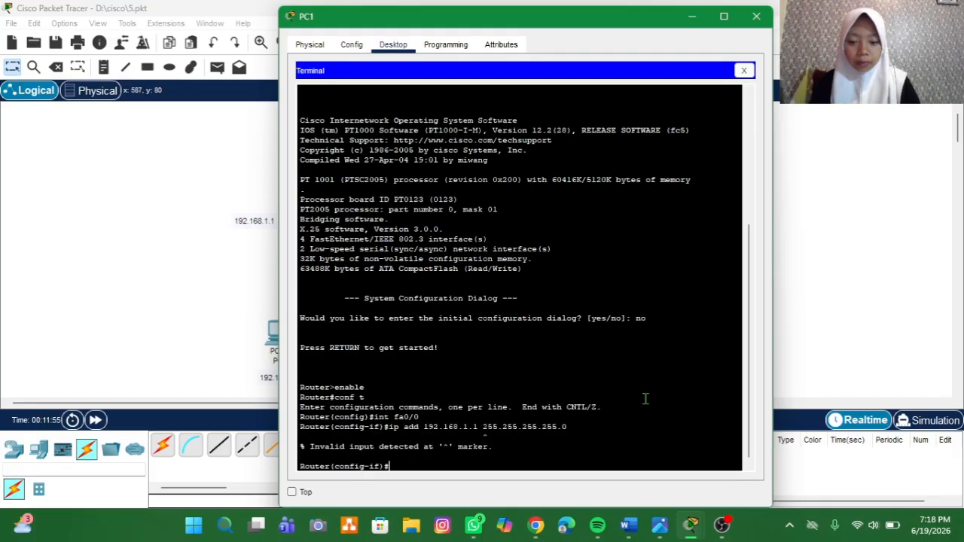
Step: Recall the ip add command and correct its mask, assigning 192.168.1.1 255.255.255.0 to fa0/0
key(Up)
key(Left)
key(Left)
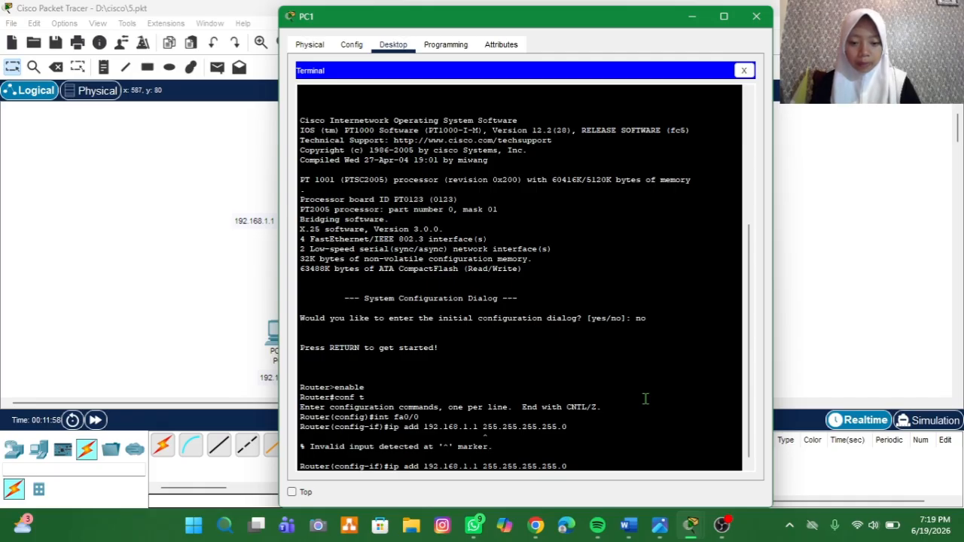
key(BackSpace)
key(BackSpace)
key(BackSpace)
key(BackSpace)
key(BackSpace)
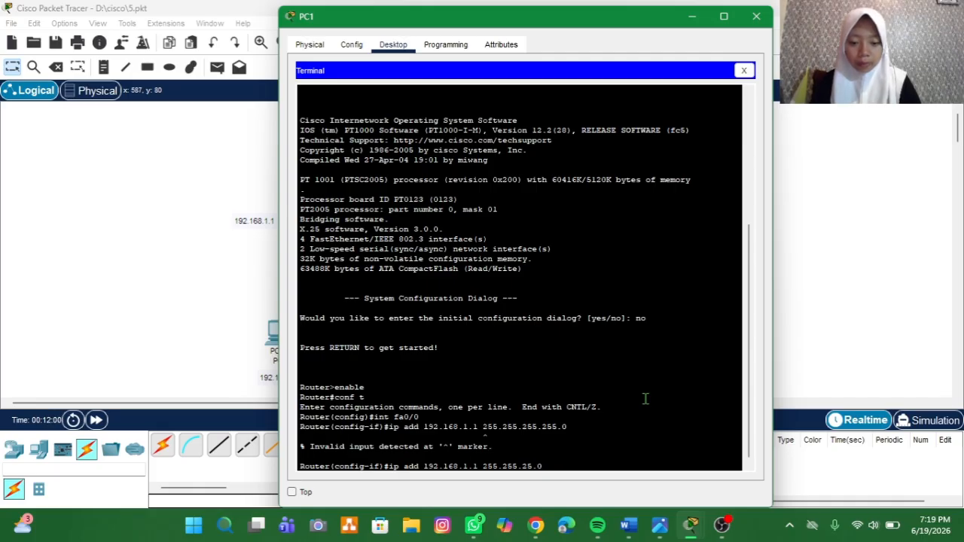
text(5)
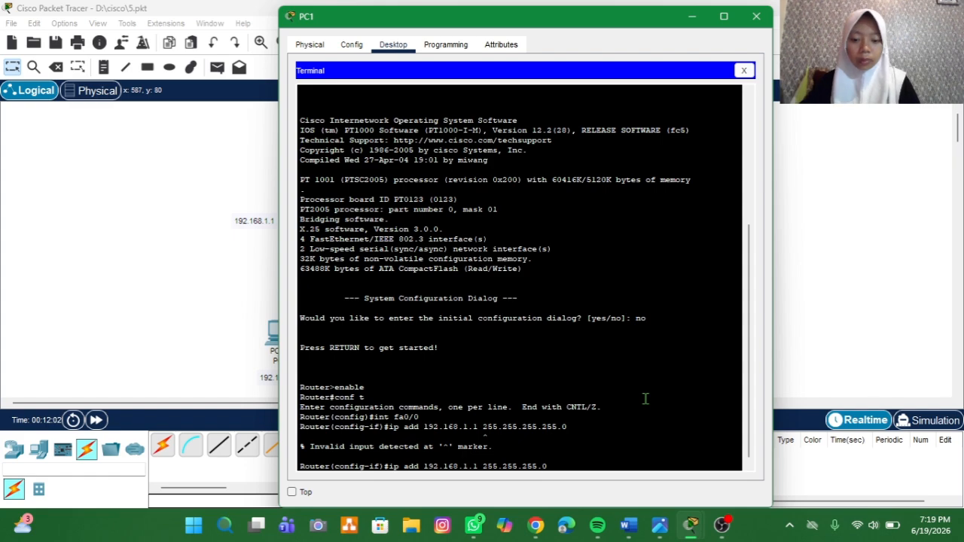
key(Return)
Step: Activate the router's fa0/0 interface with no shutdown
text(no shut)
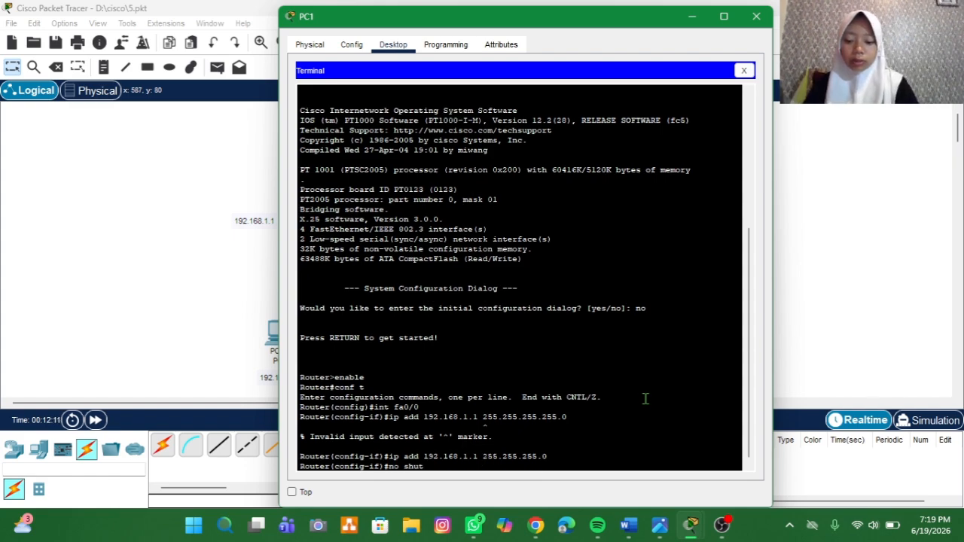
key(Tab)
key(Return)
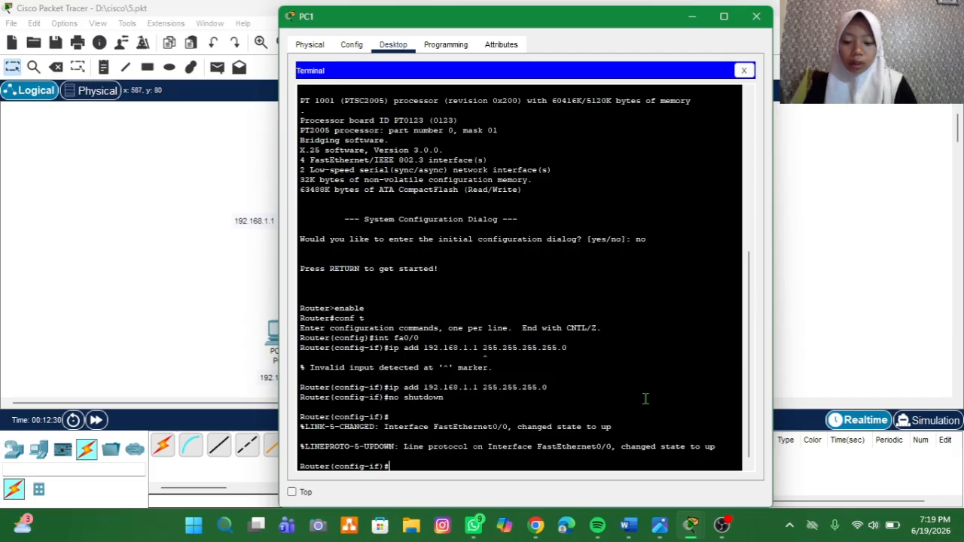
Step: Create the local router user gang with the username command and enter its account password
text(username)
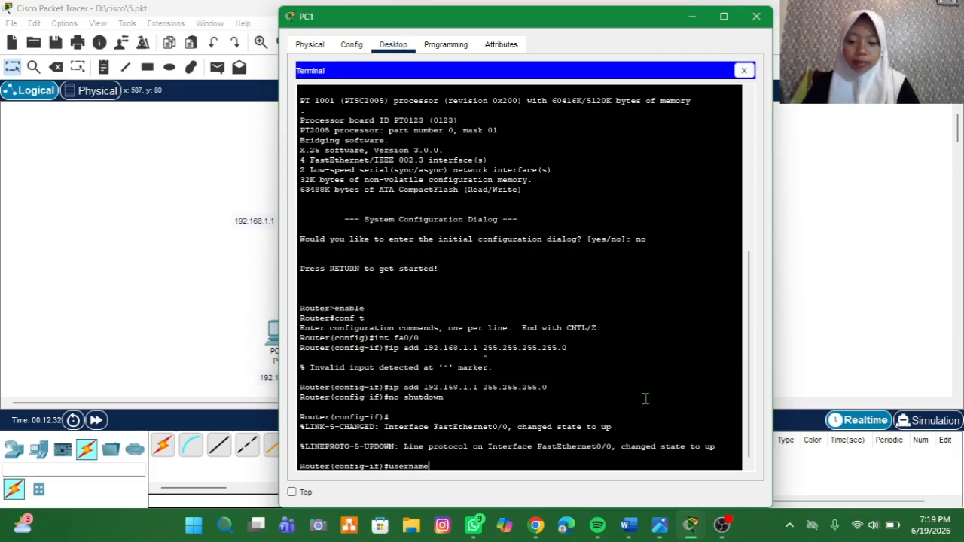
text( gas)
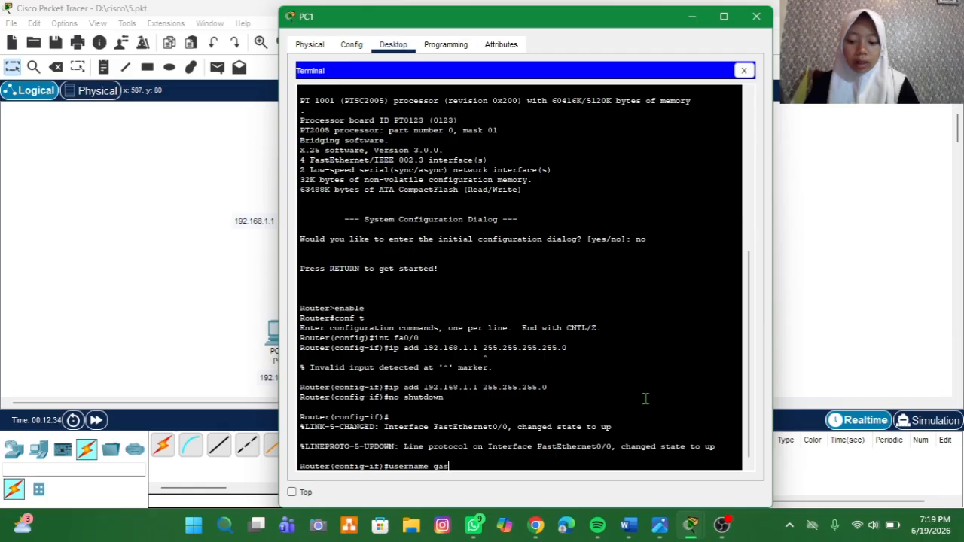
key(BackSpace)
text(ng)
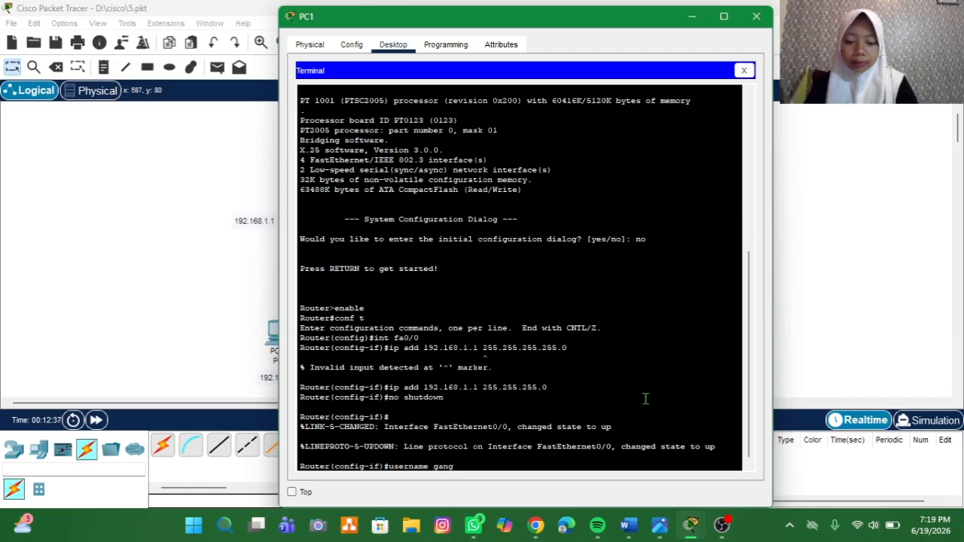
text( pas)
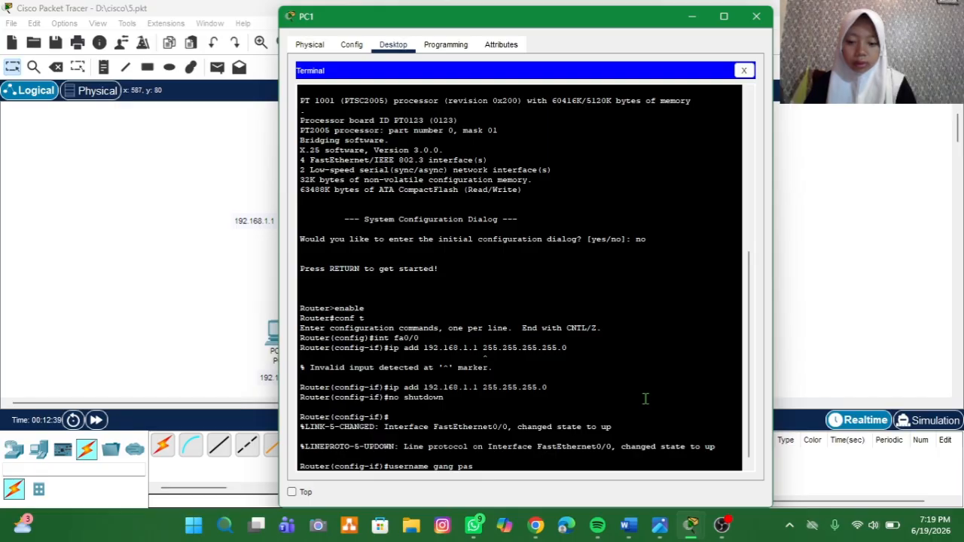
text(sword 2)
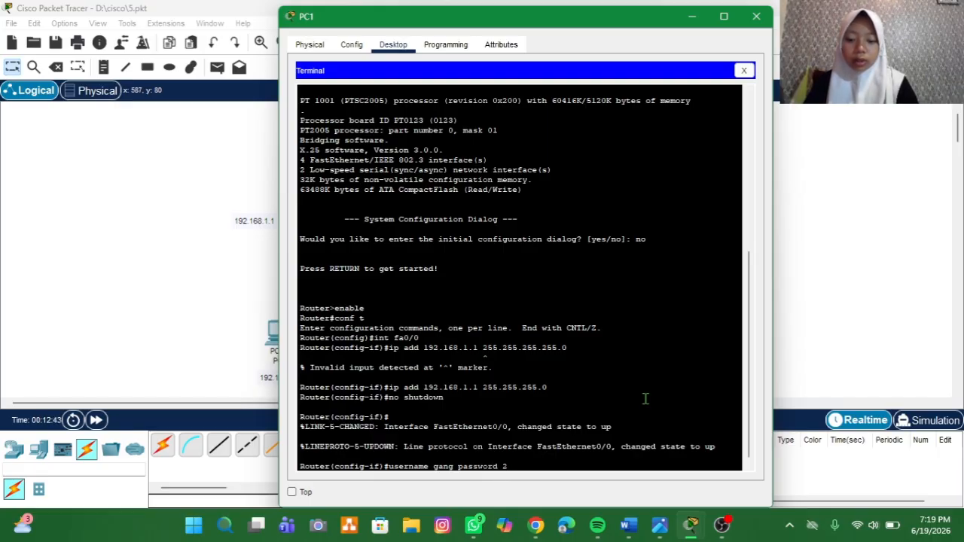
text(22)
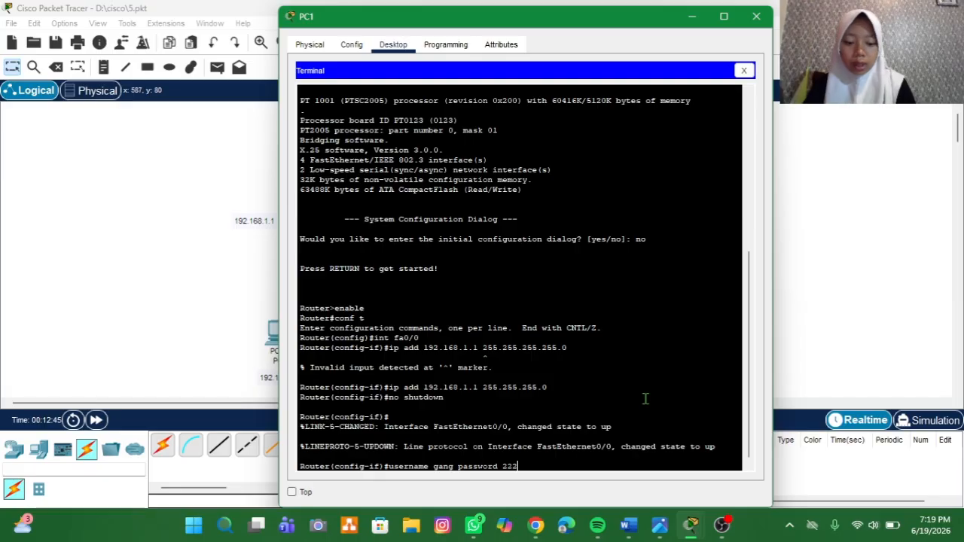
key(Return)
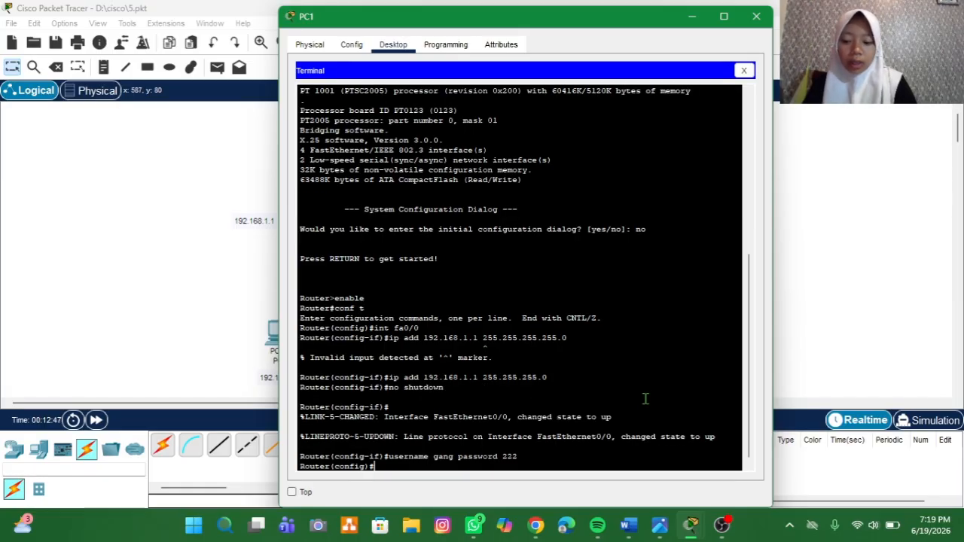
Step: Set the router's privileged-mode password with the enable secret command
text(enable )
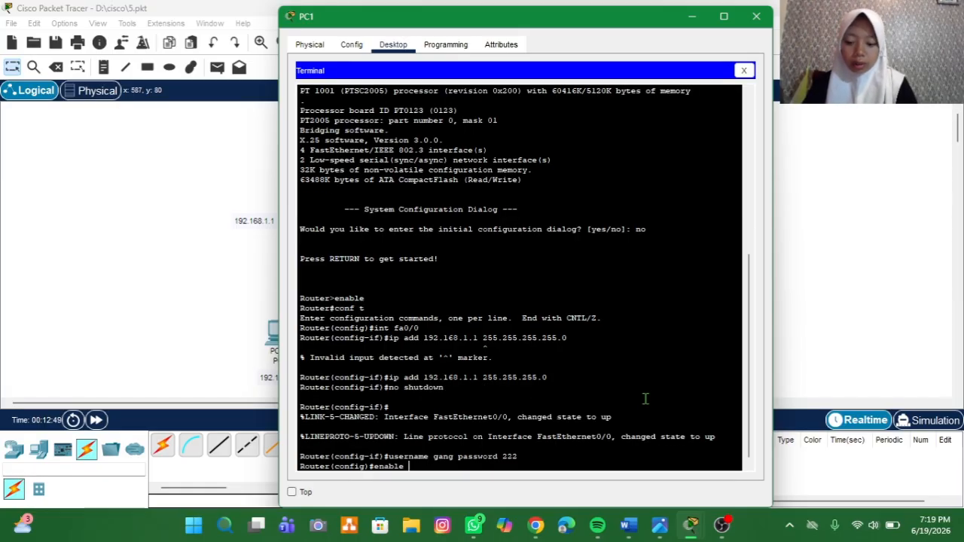
text(secre)
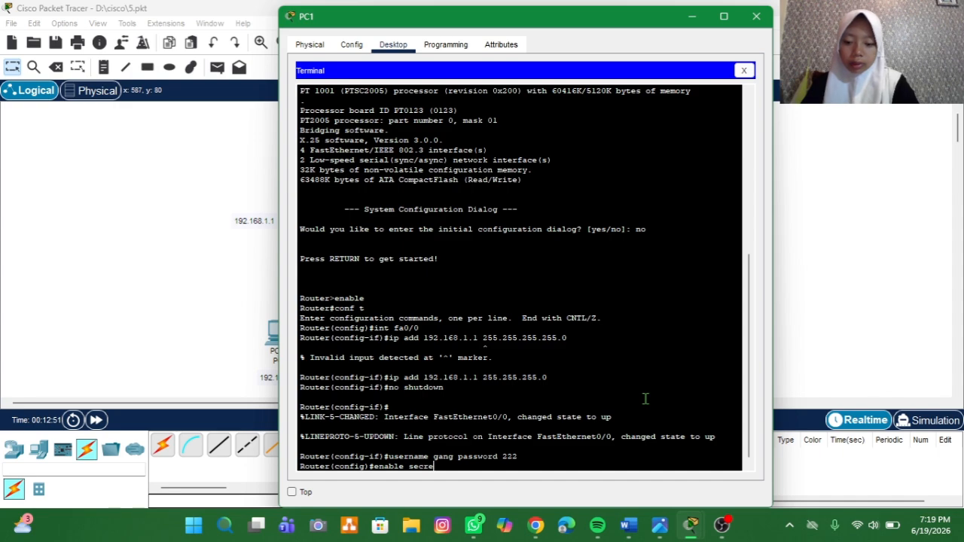
text(t )
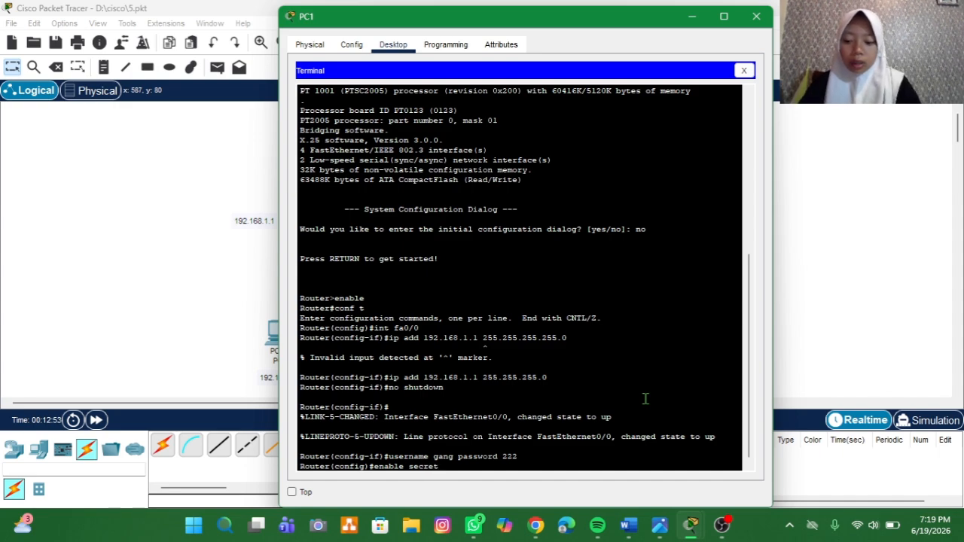
text(1)
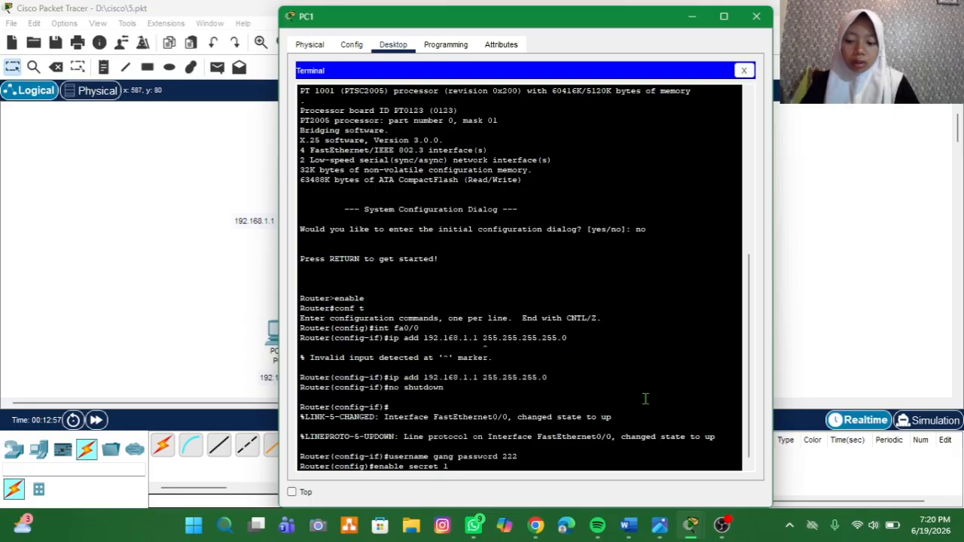
text(23)
key(Return)
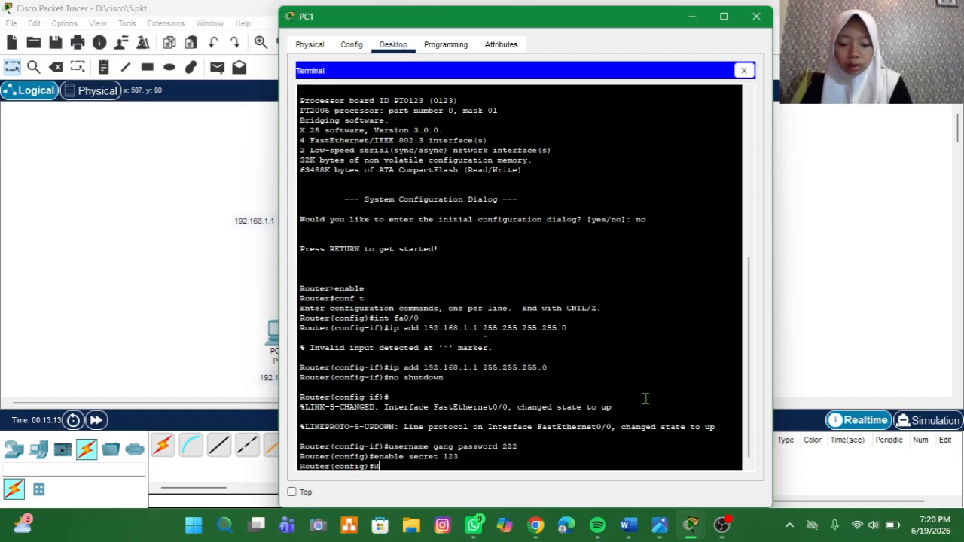
text(O)
key(BackSpace)
key(BackSpace)
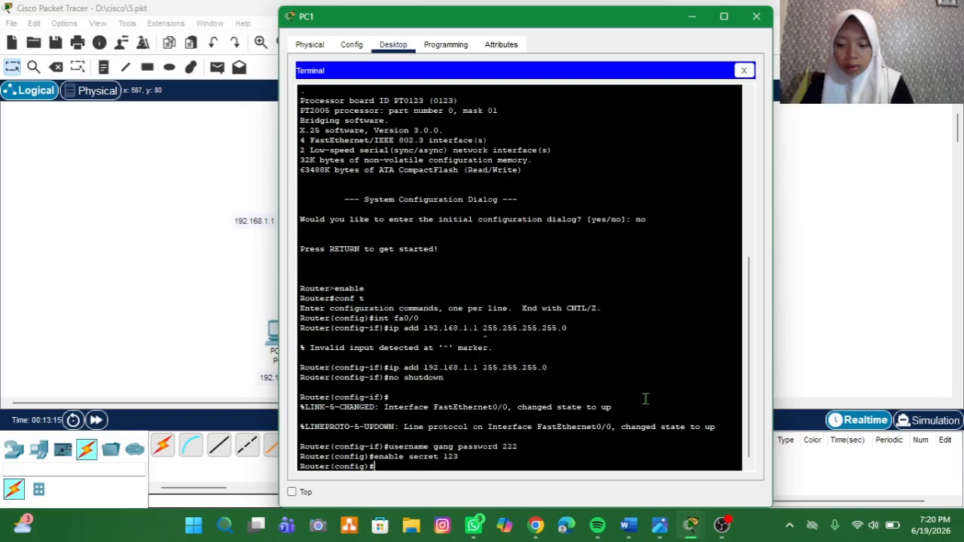
Step: Set the router's hostname to RO1 with the hostname command
text(host nam)
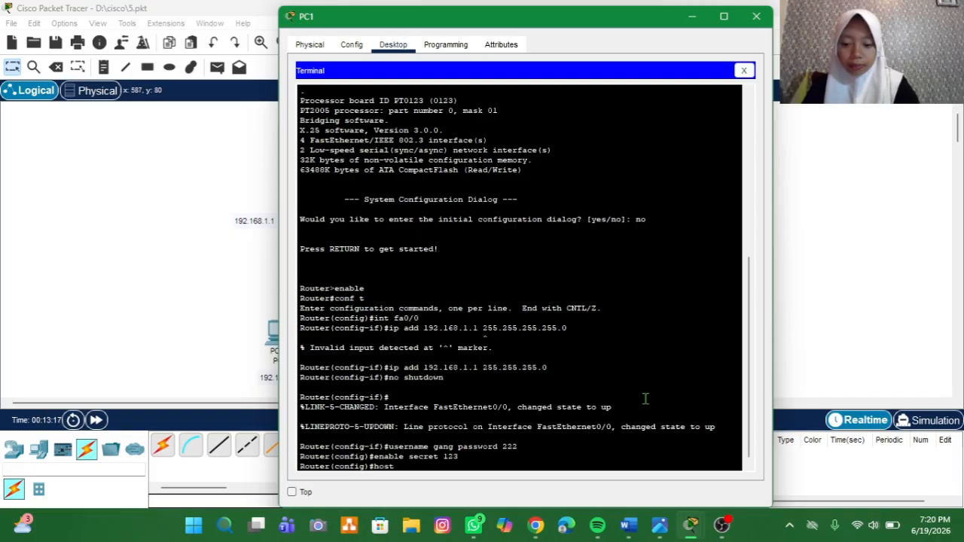
key(BackSpace)
key(BackSpace)
key(BackSpace)
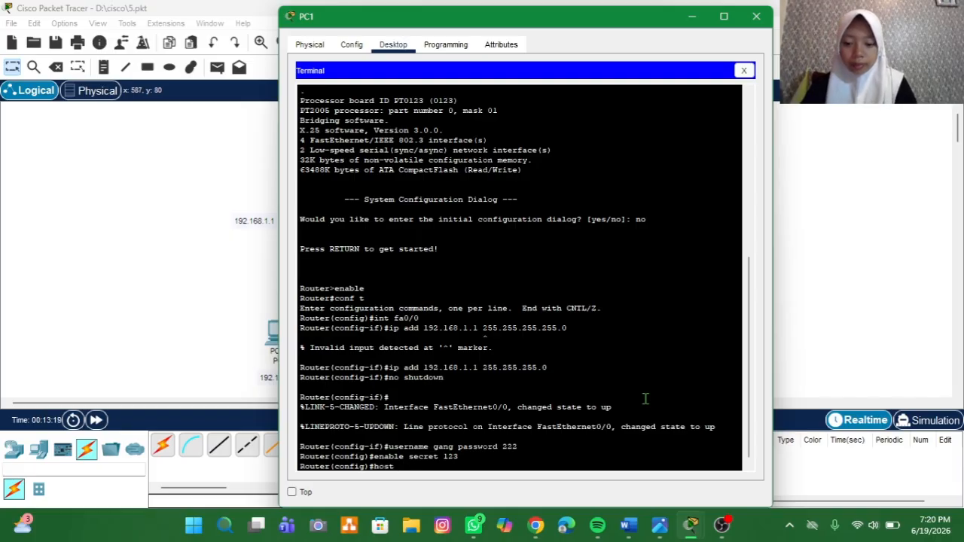
text(name )
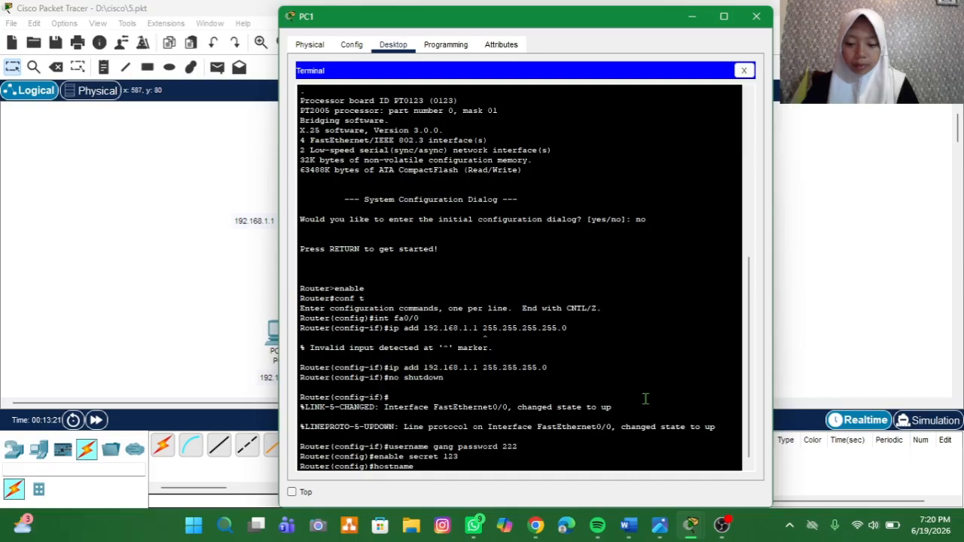
text(RO)
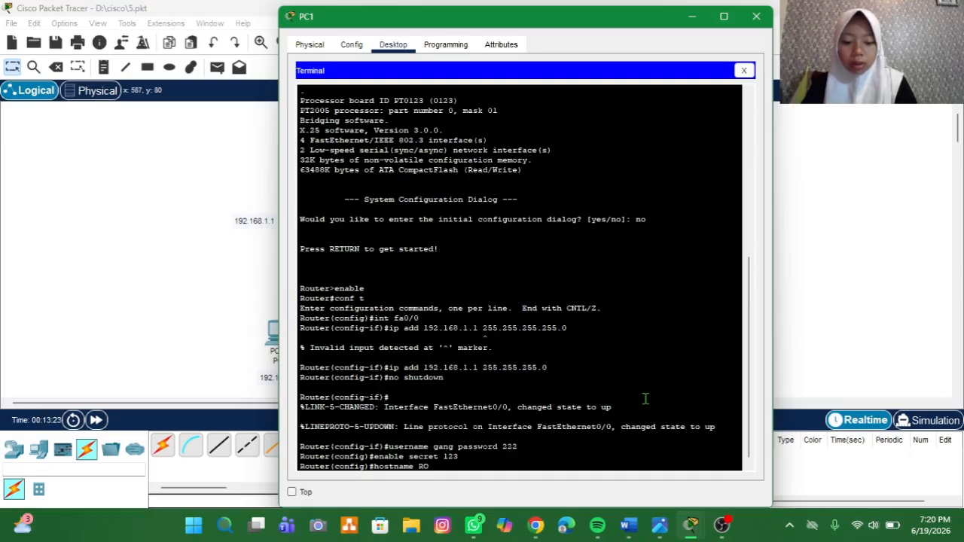
text(1)
key(Return)
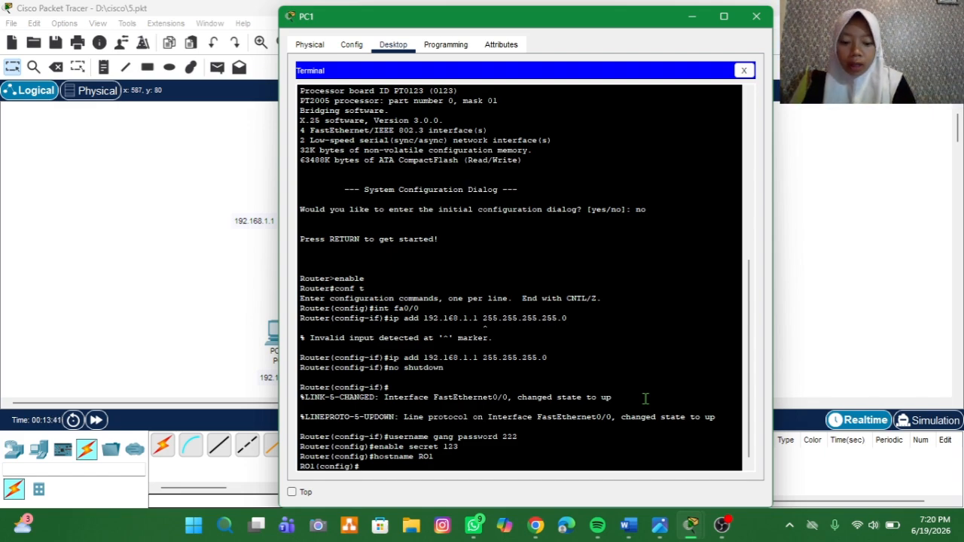
Step: Set the router's domain name to wow.dot with ip domain-name
text(ip domain)
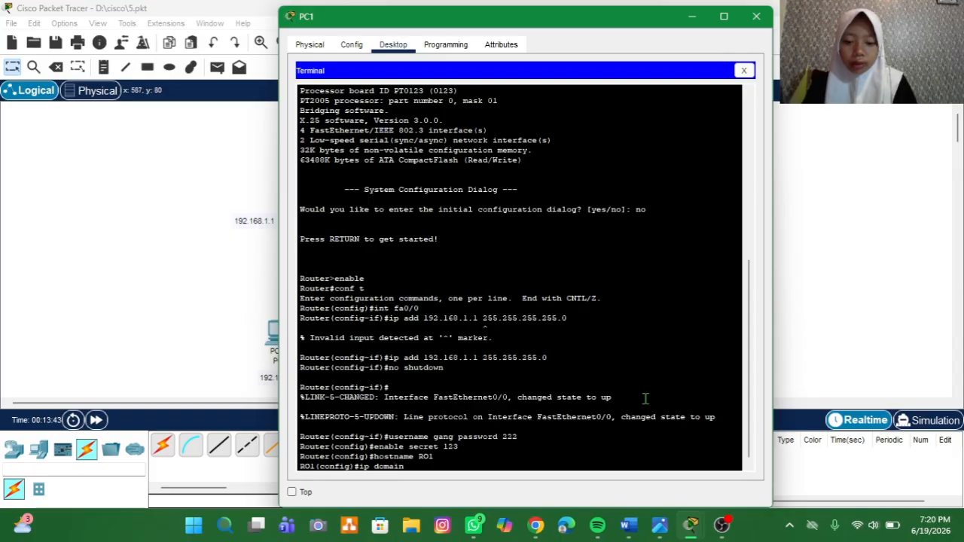
text(-name)
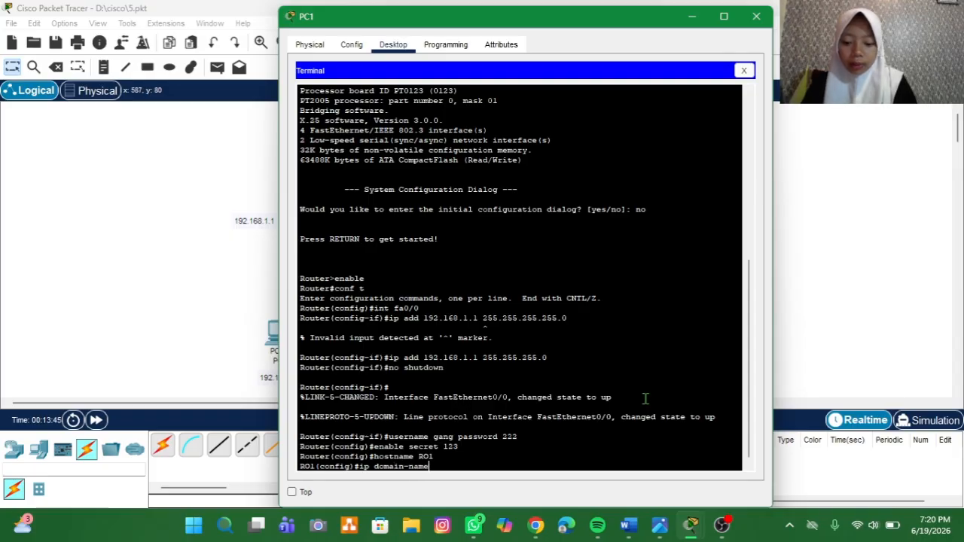
text( wo)
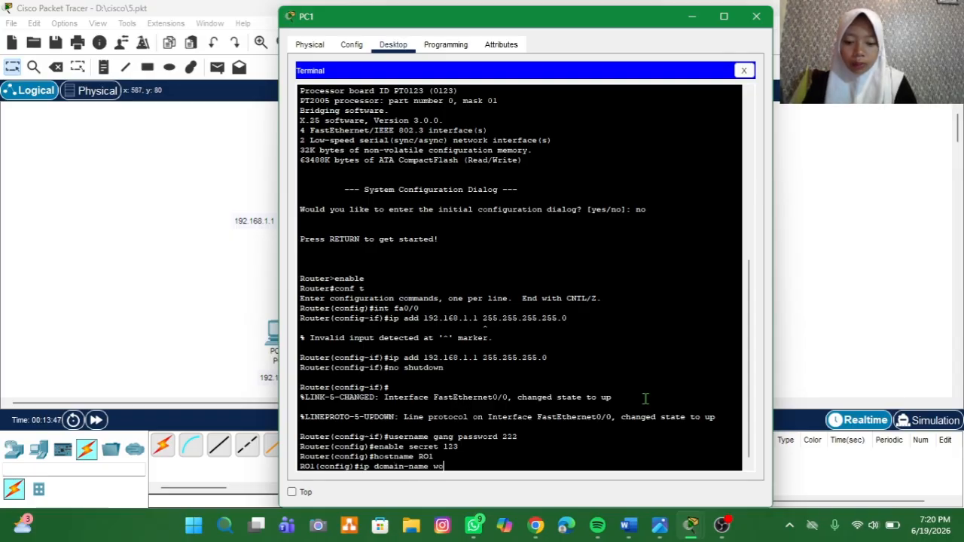
text(w.)
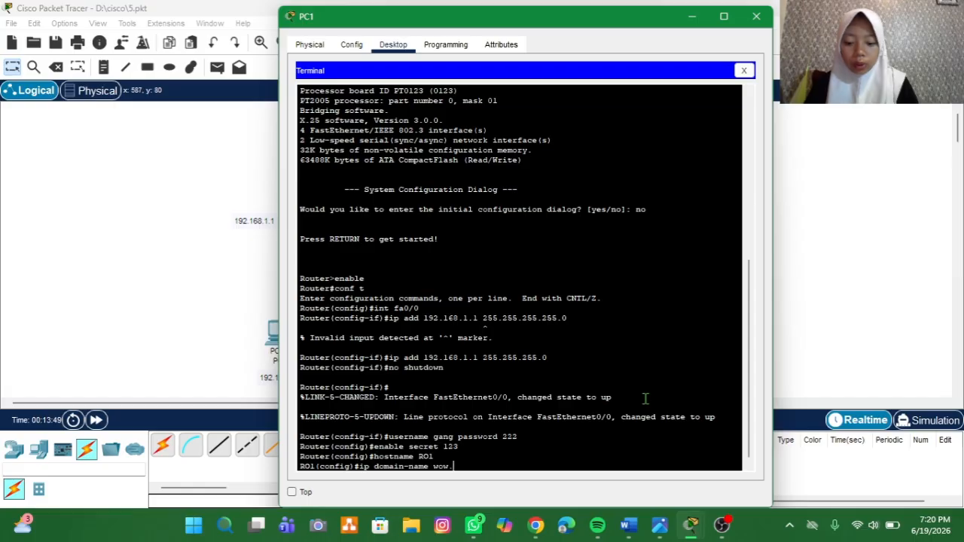
text(dor)
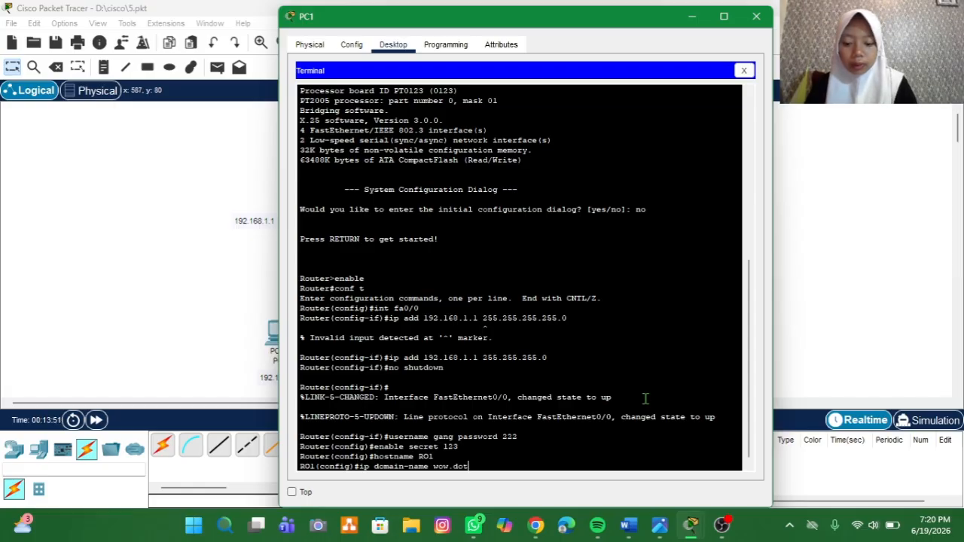
key(Return)
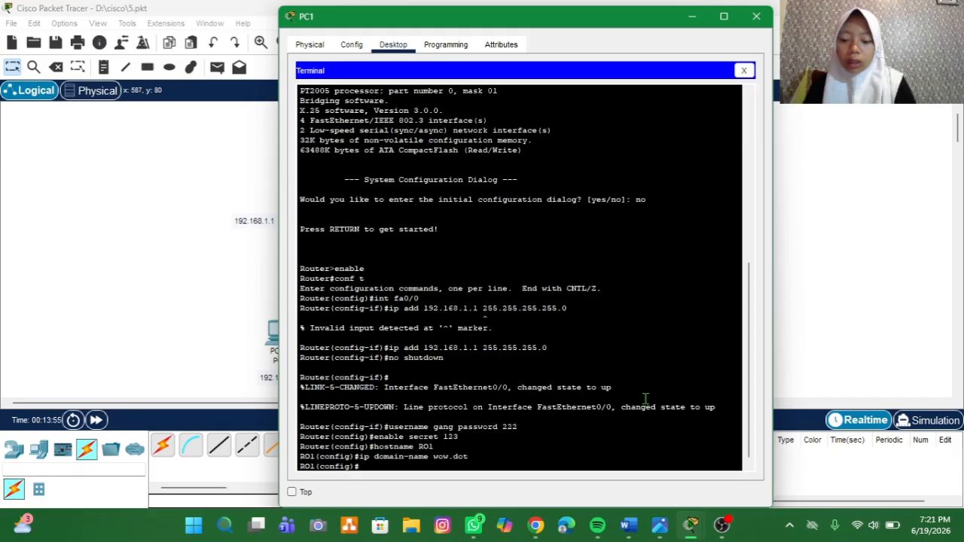
Step: Enter line configuration mode for the virtual terminal lines with line vty 0 4
text(line)
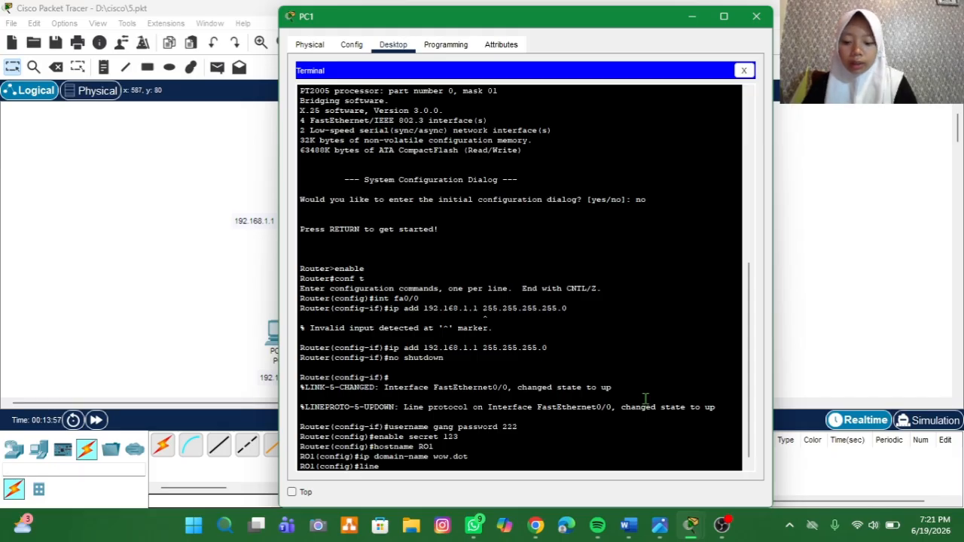
text( av)
key(BackSpace)
key(BackSpace)
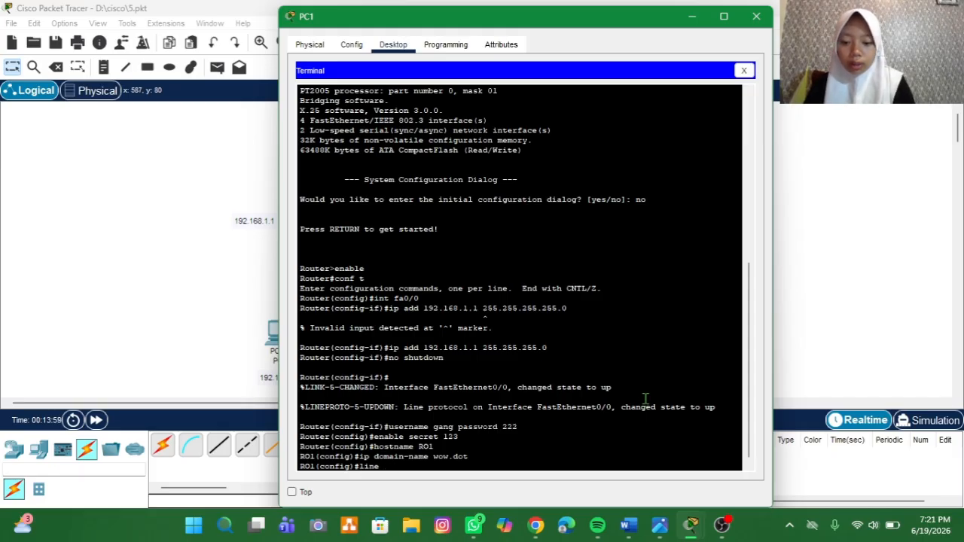
text(vty)
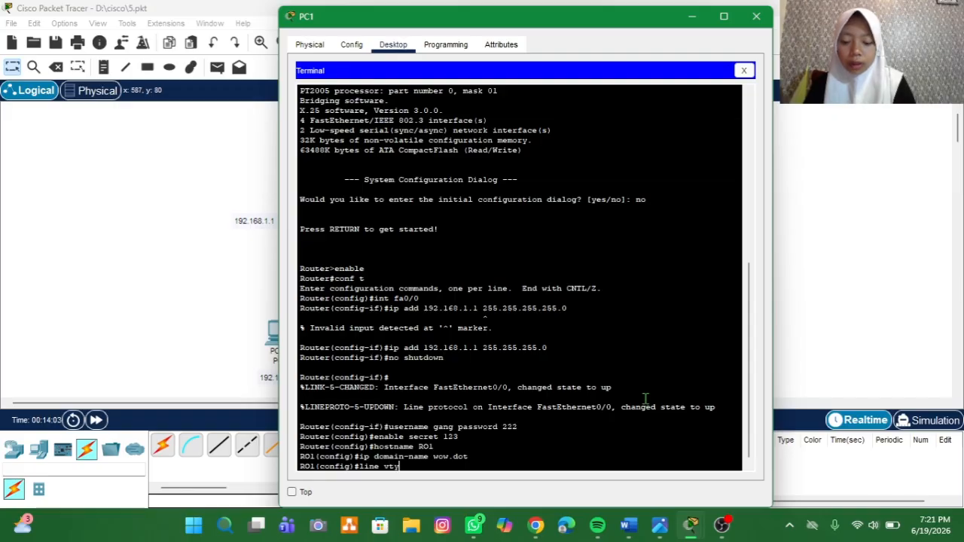
text(0)
text( 0)
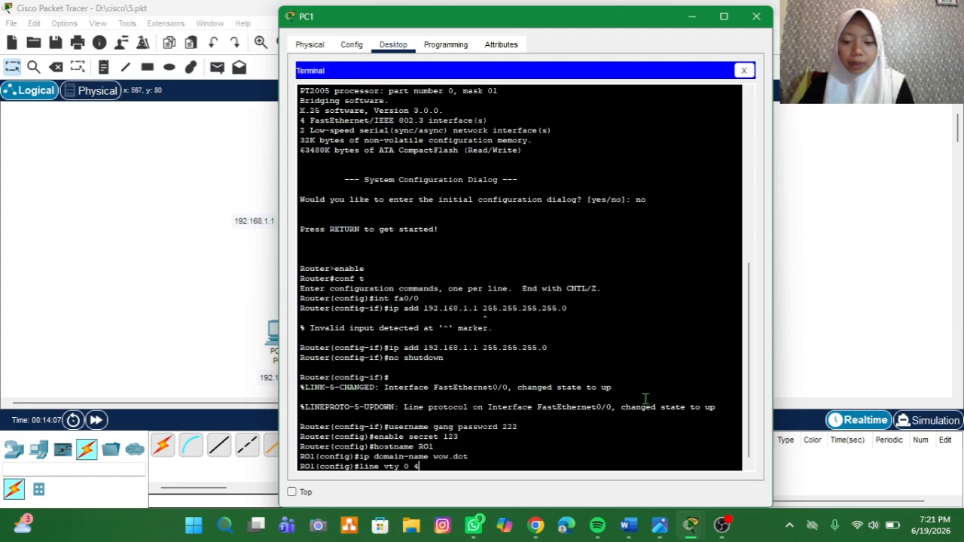
key(Return)
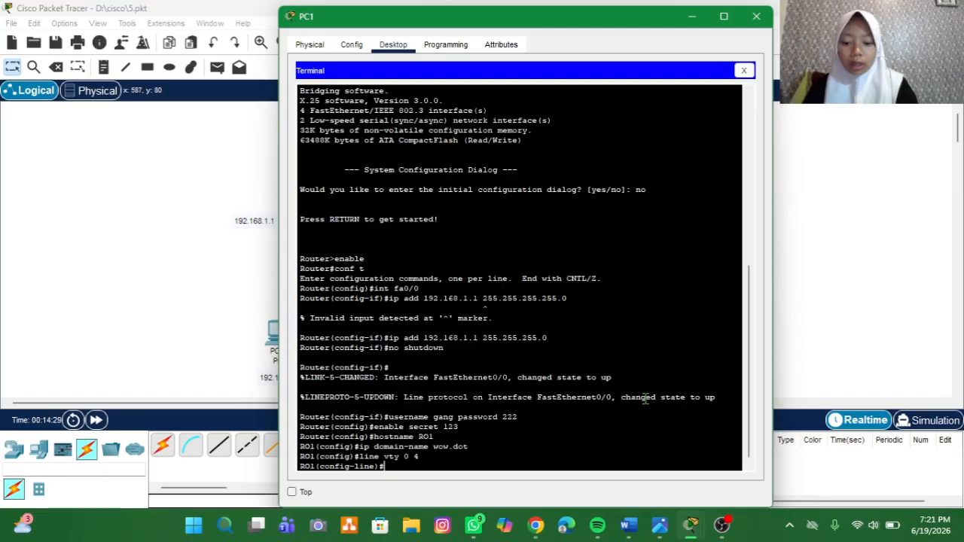
Step: Allow Telnet connections on the vty lines with transport input telnet
text(trans)
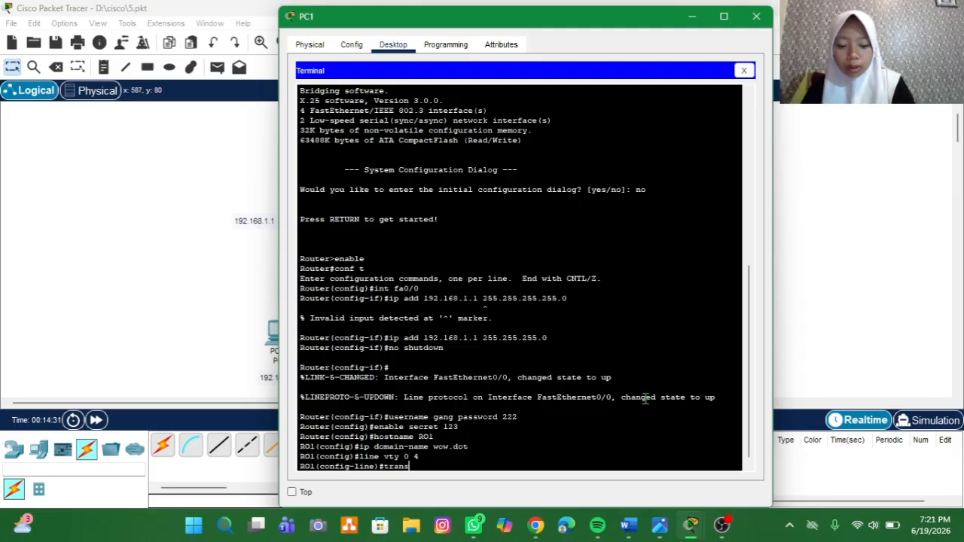
text(port i)
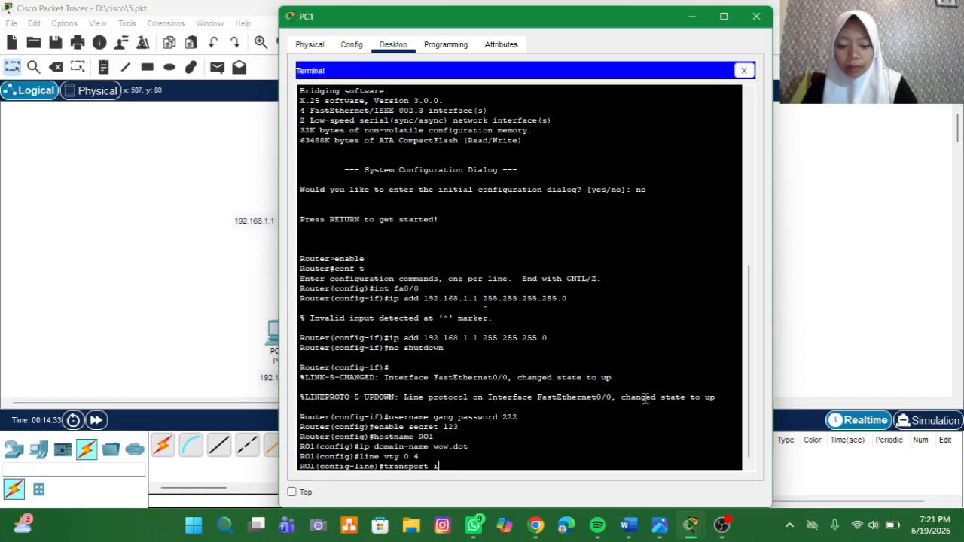
text(nput t)
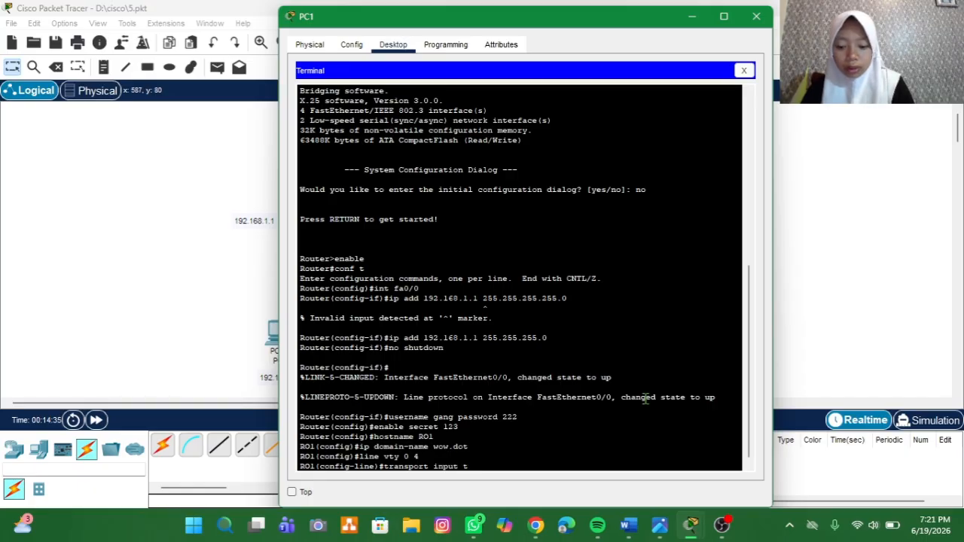
text(elnet)
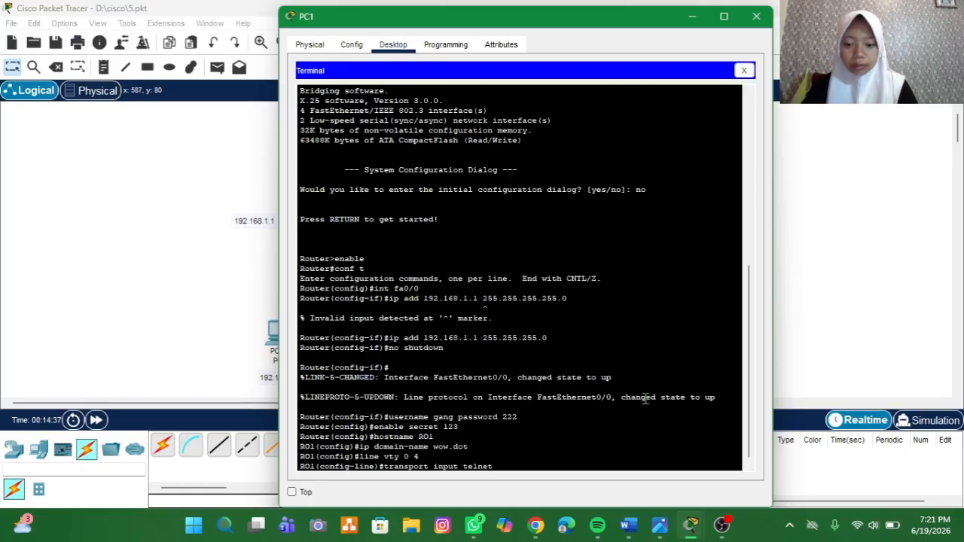
key(Return)
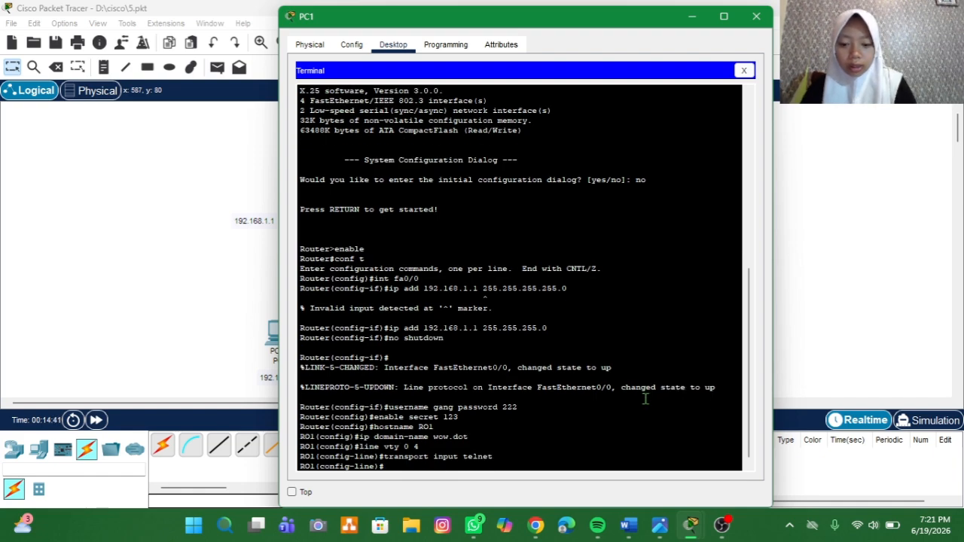
Step: Require local user authentication on the vty lines with login local and close PC1's window
text(log)
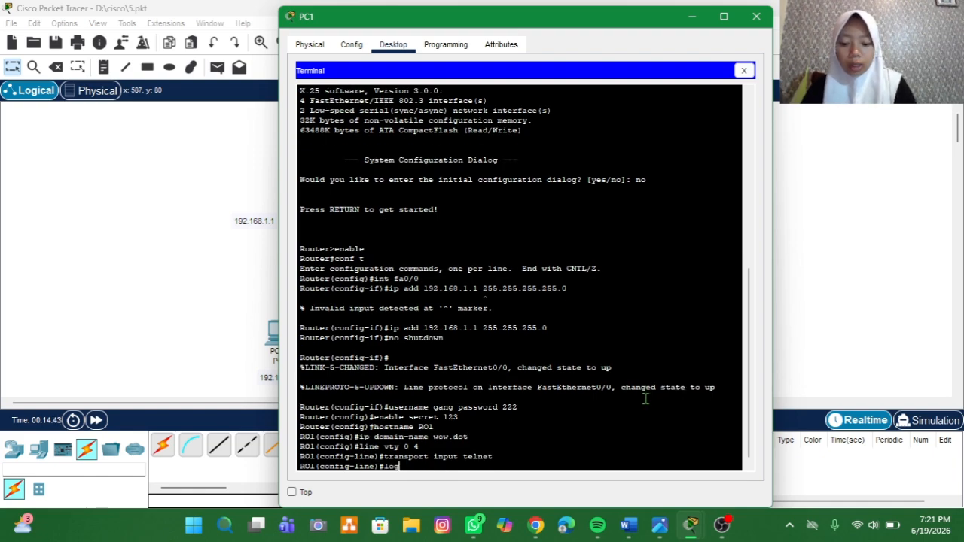
text(in loca)
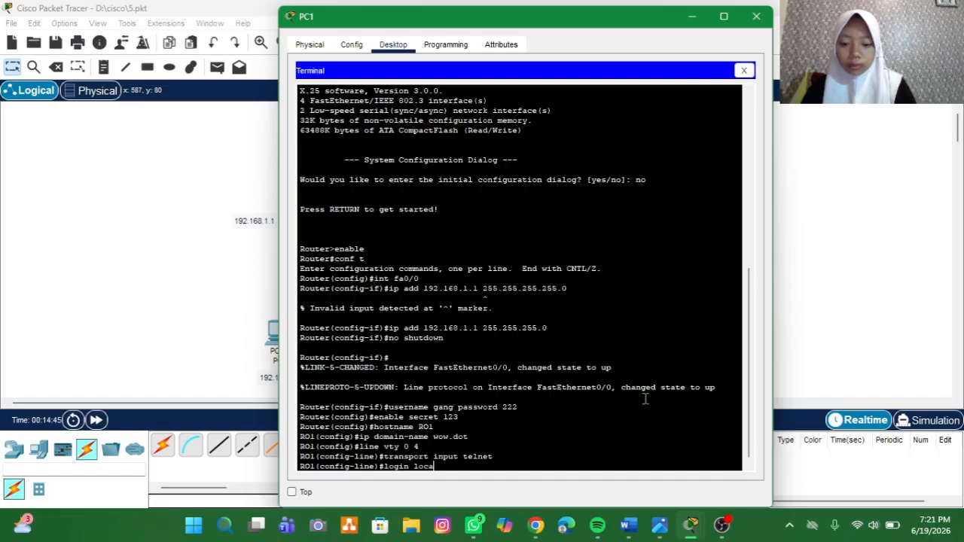
text(l)
key(Return)
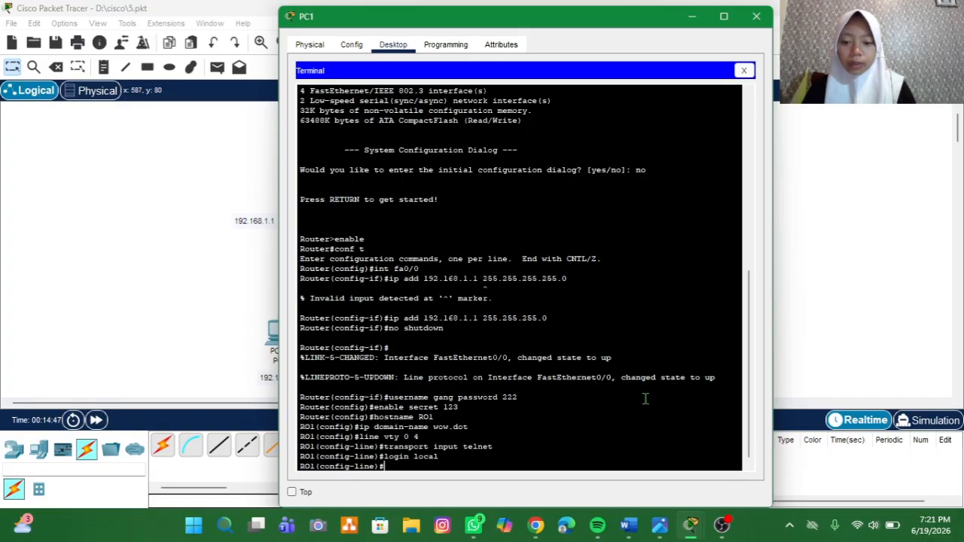
click(756, 16)
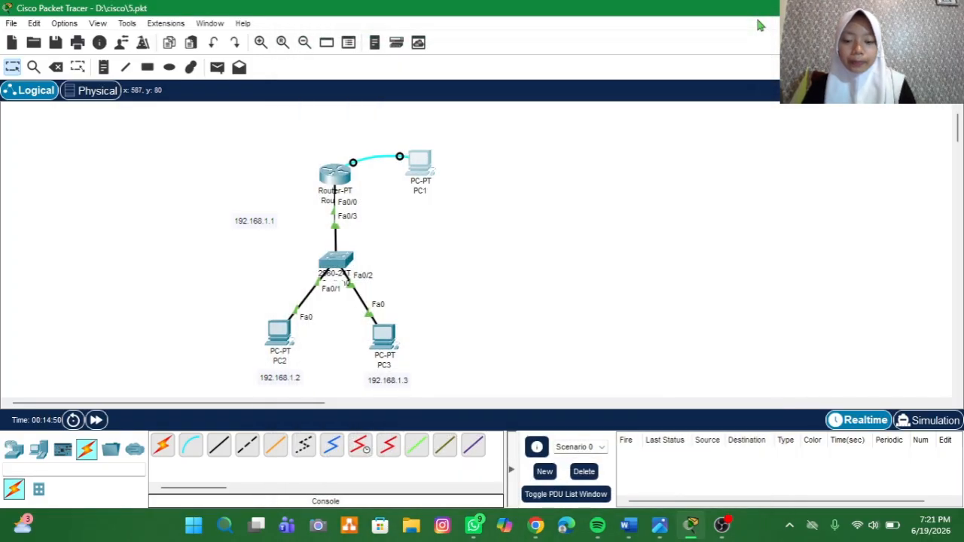
Step: Ping the router at 192.168.1.1 from PC2's command prompt
click(279, 332)
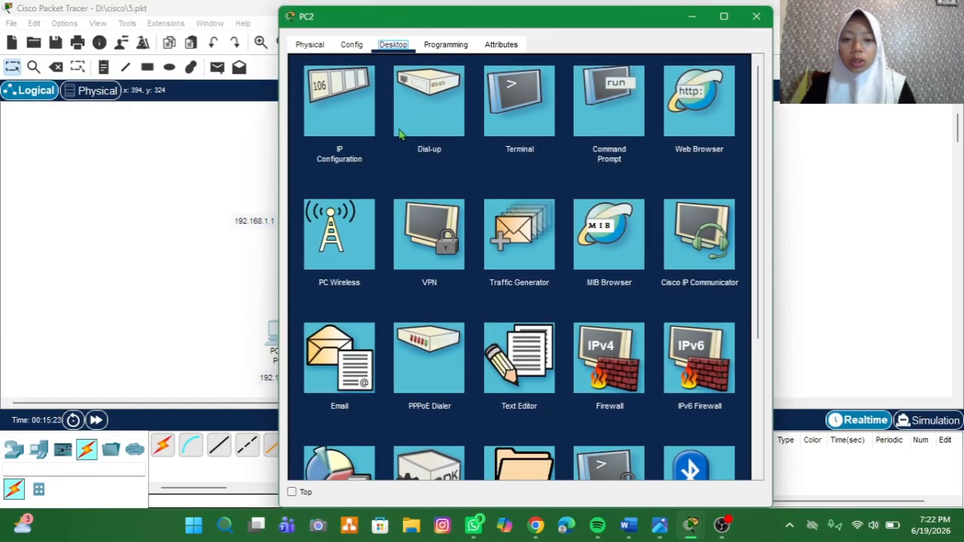
click(619, 93)
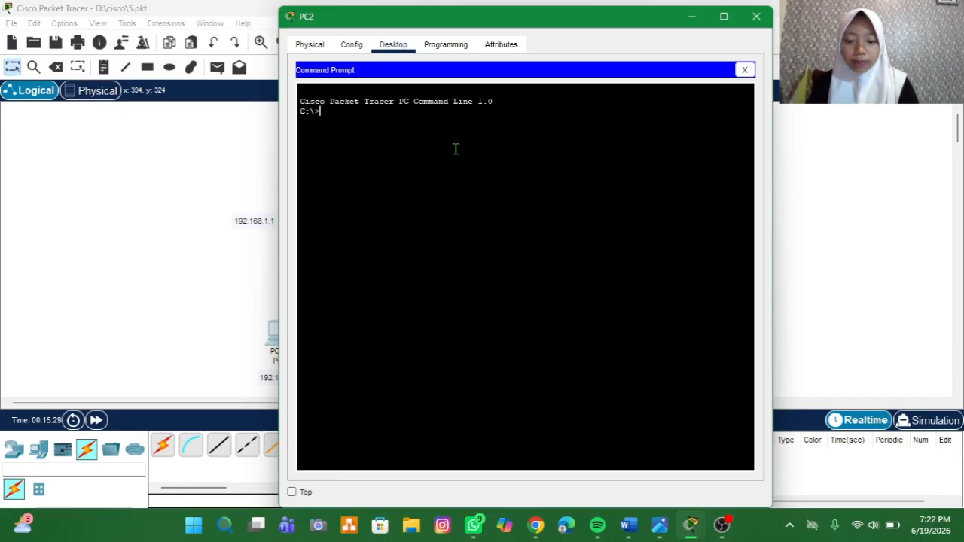
text(192.168.1.1)
key(Return)
text(ping )
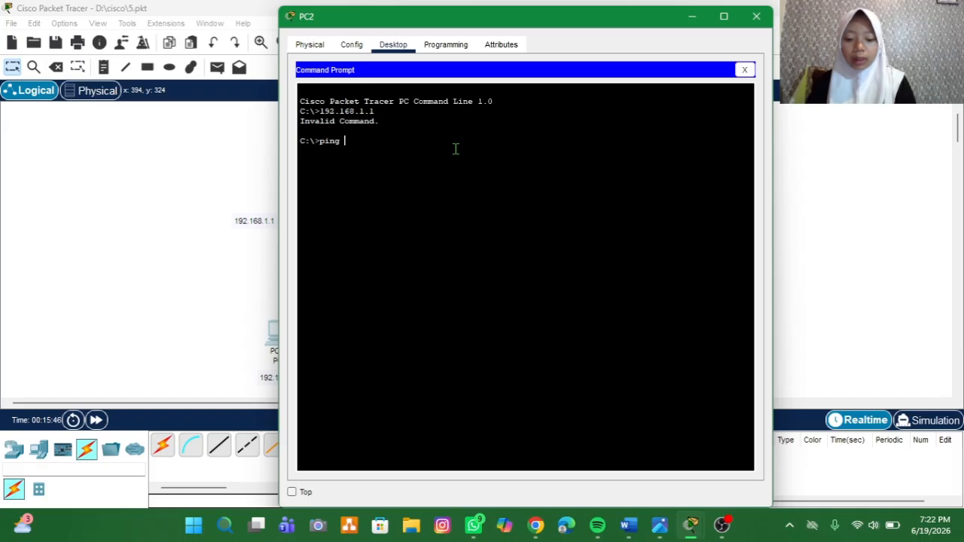
text(192.)
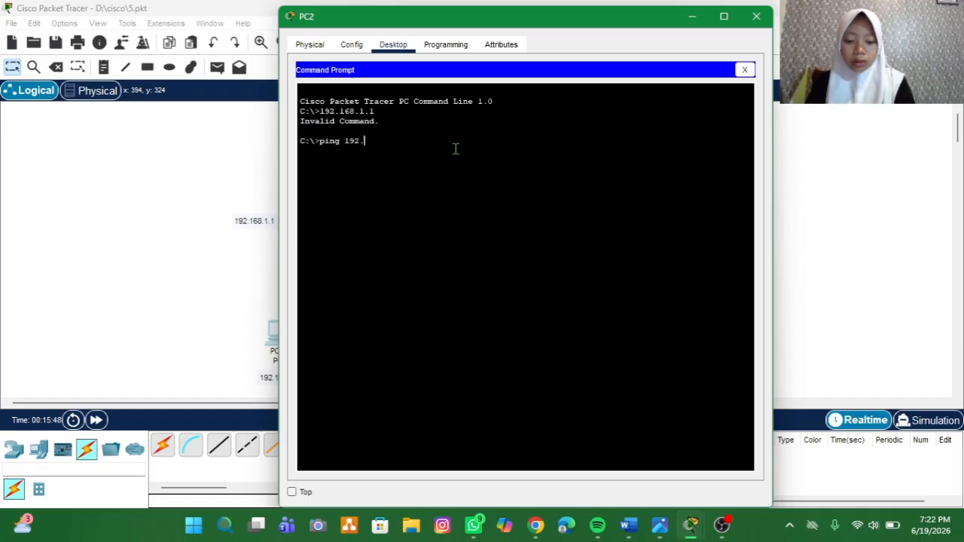
text(168.1.1)
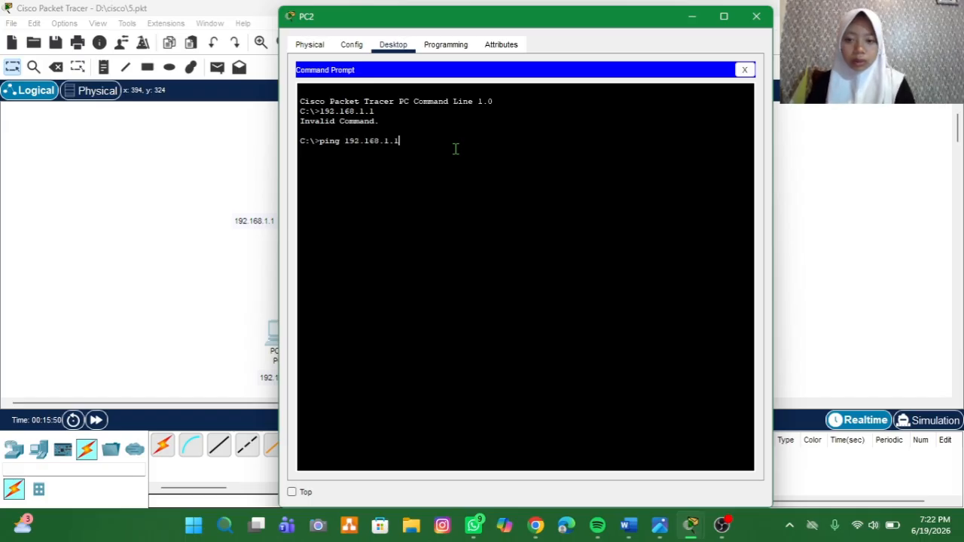
key(Return)
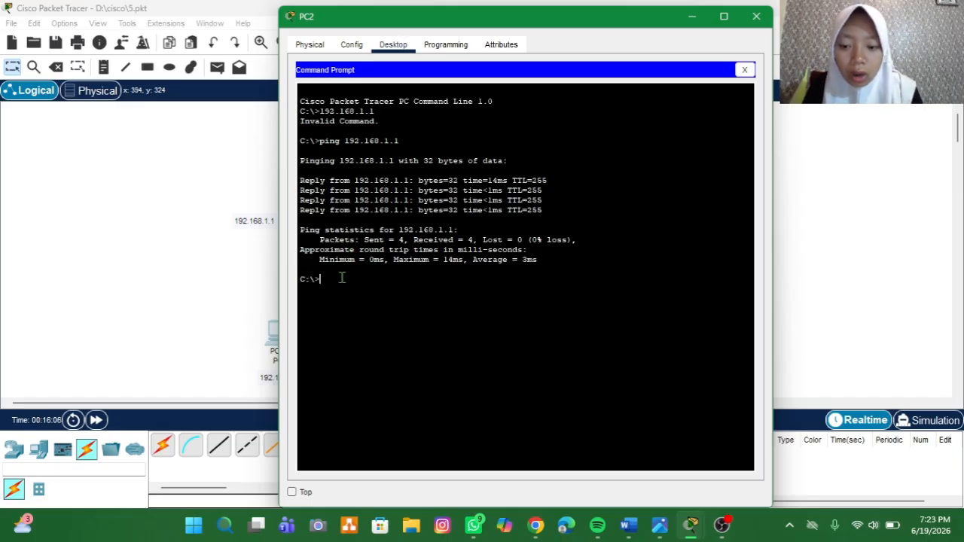
Step: Start a Telnet session from PC2 to the router with telnet 192.168.1.1
text(te)
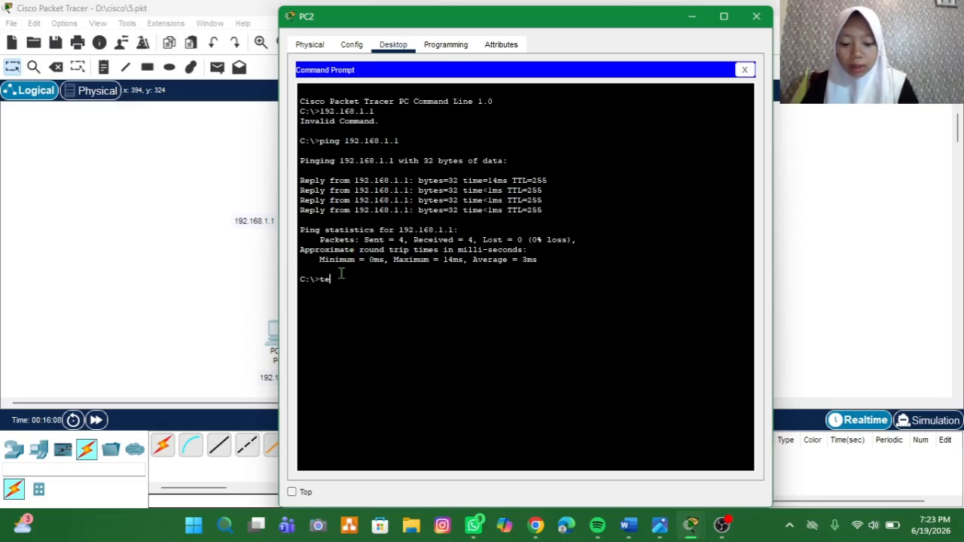
text(lnet)
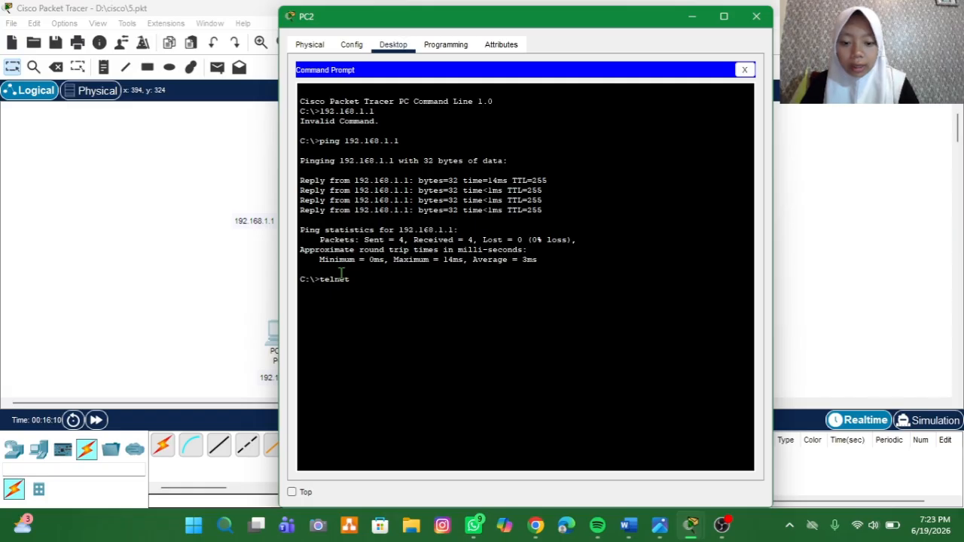
text( 192.)
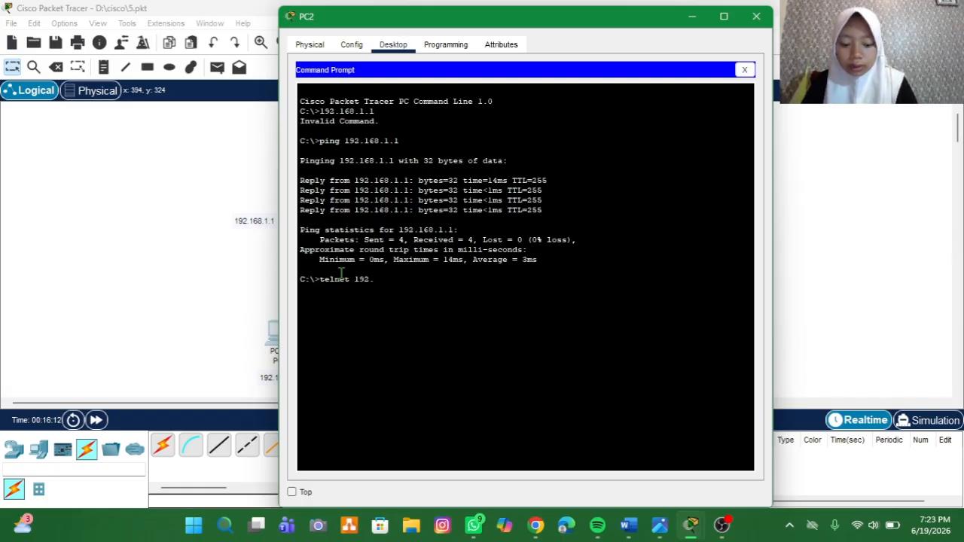
text(168.1.1)
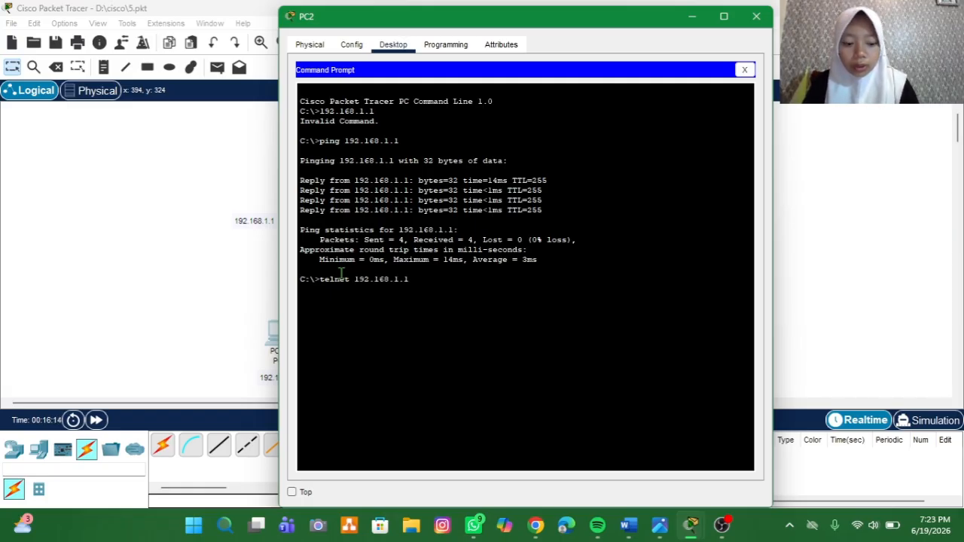
key(Return)
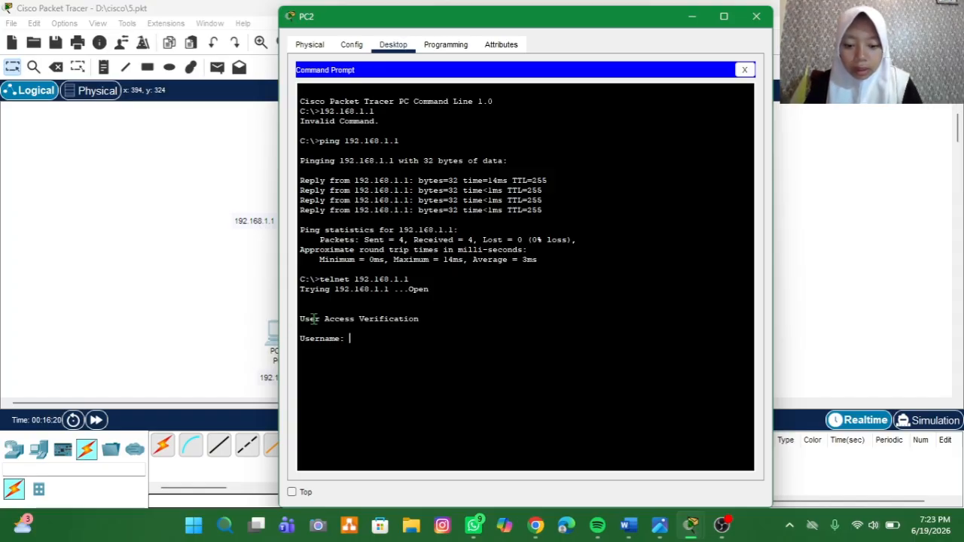
Step: Log in to the Telnet session with the username gang and the user's password
text(gang)
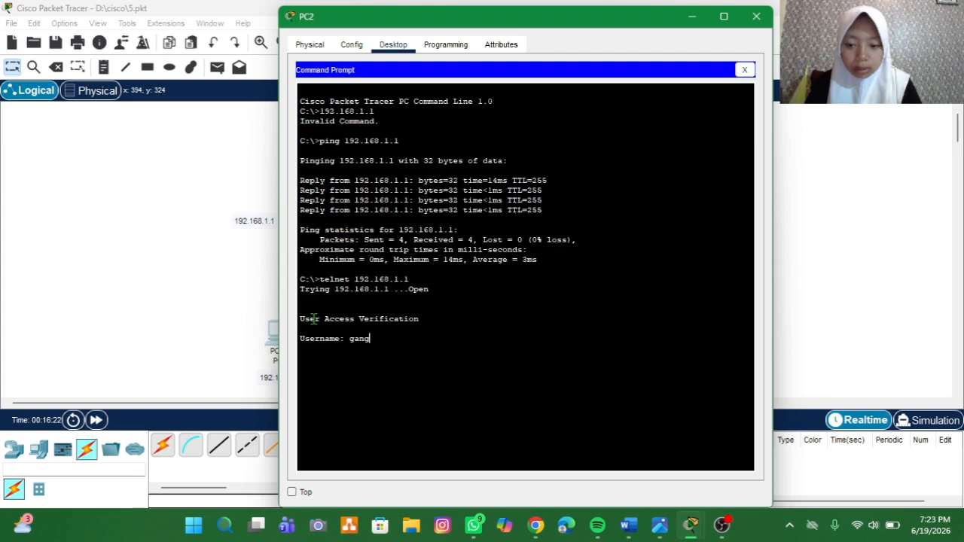
key(Return)
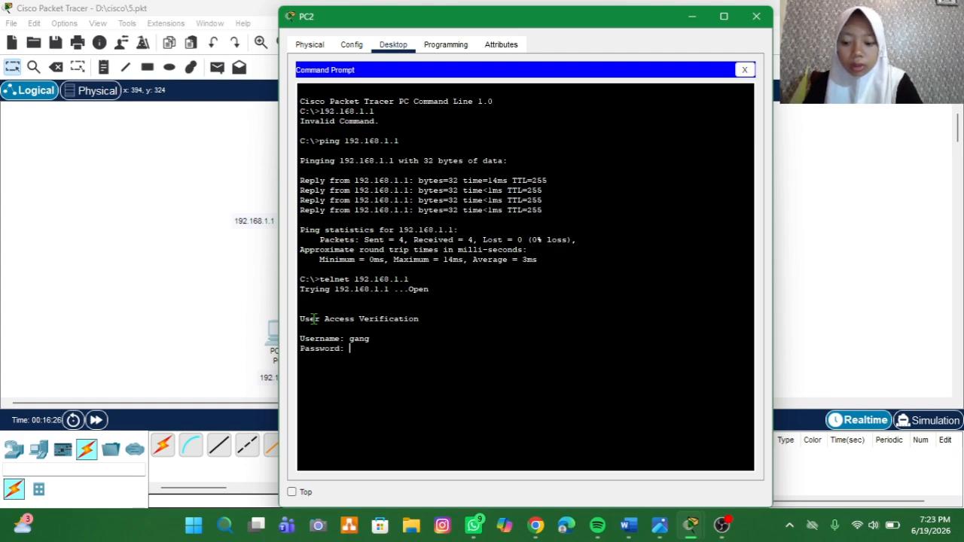
key(Return)
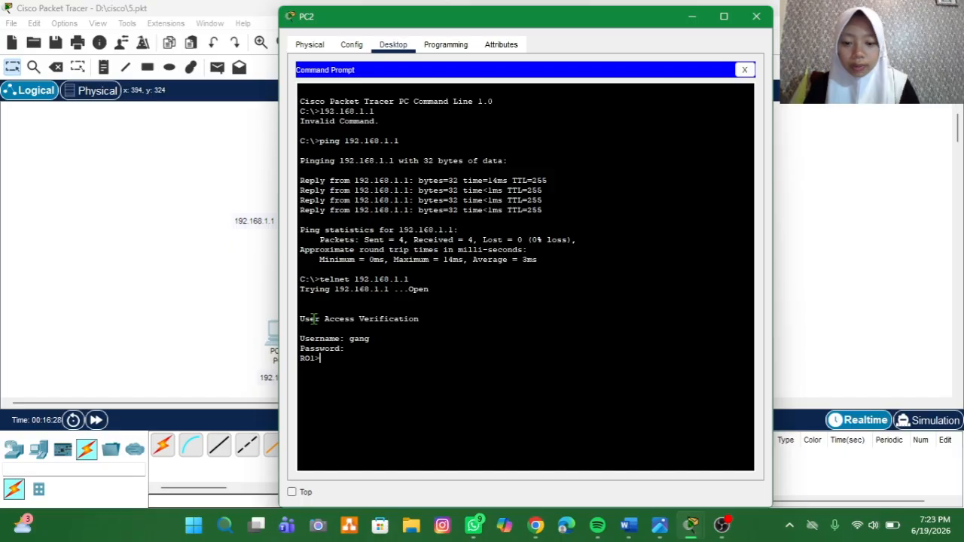
Step: Enter privileged mode over Telnet with en and the enable password, and close PC2's window
text(ena)
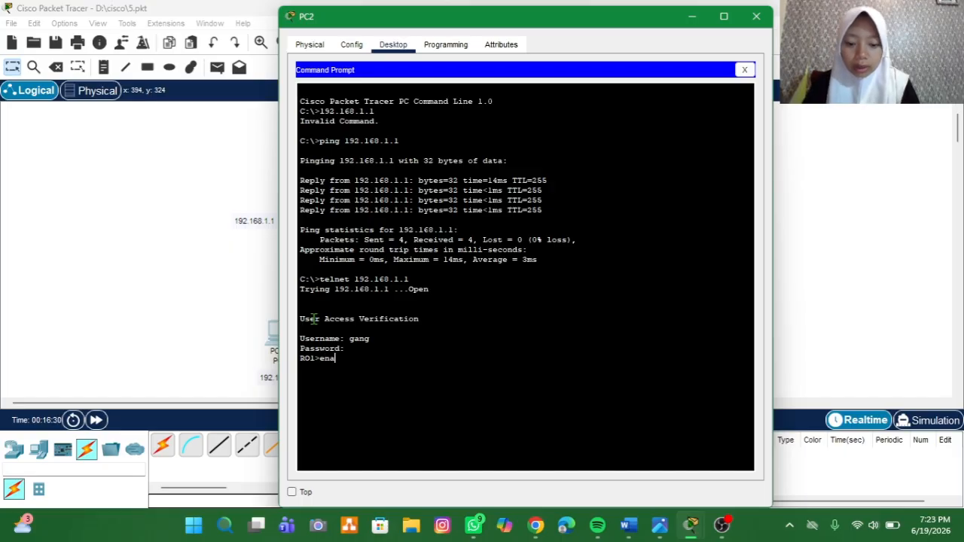
key(BackSpace)
key(Return)
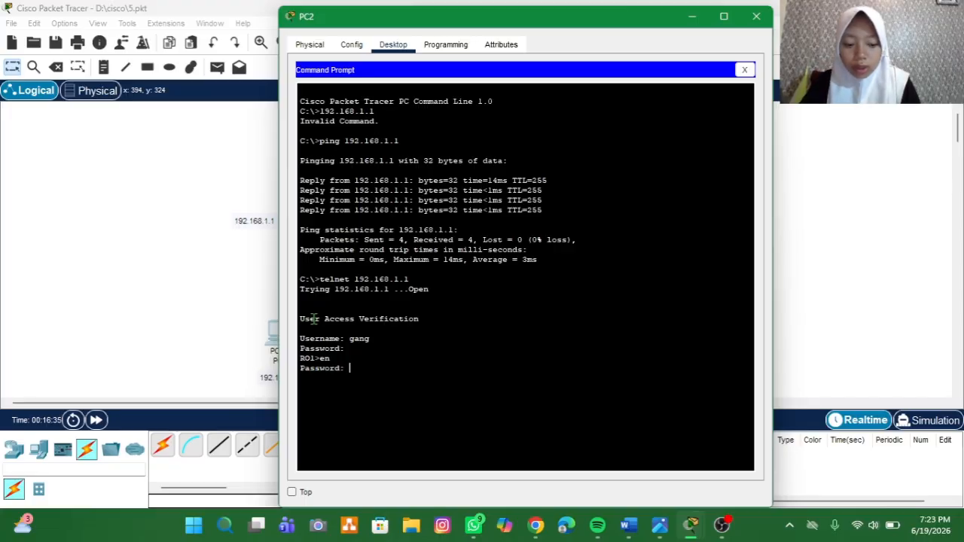
key(Return)
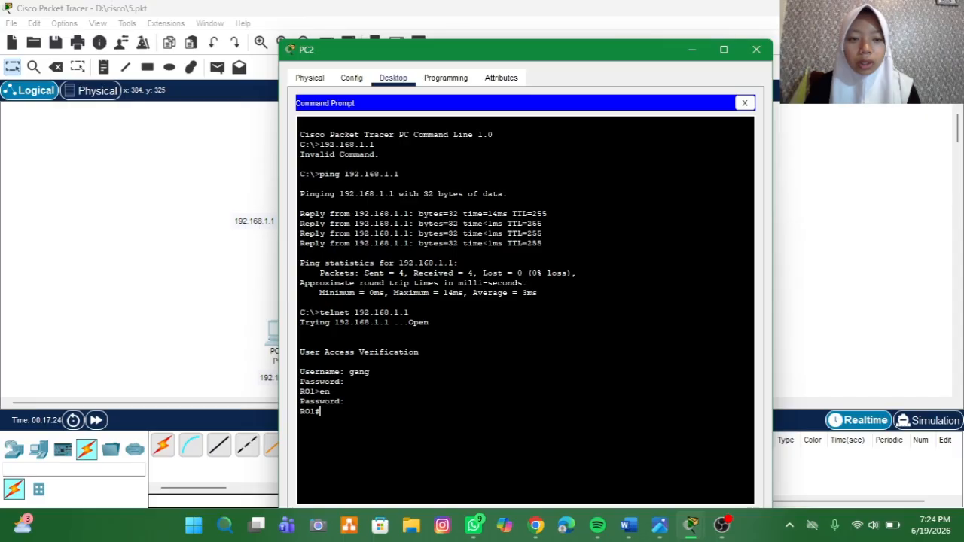
click(756, 49)
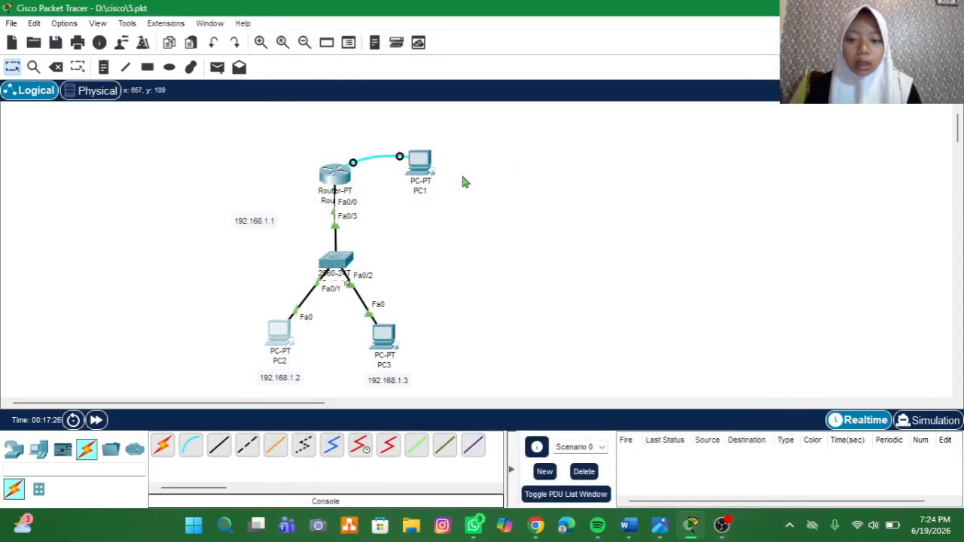
Step: Reopen the router's console through PC1's Terminal with the default port settings
click(421, 176)
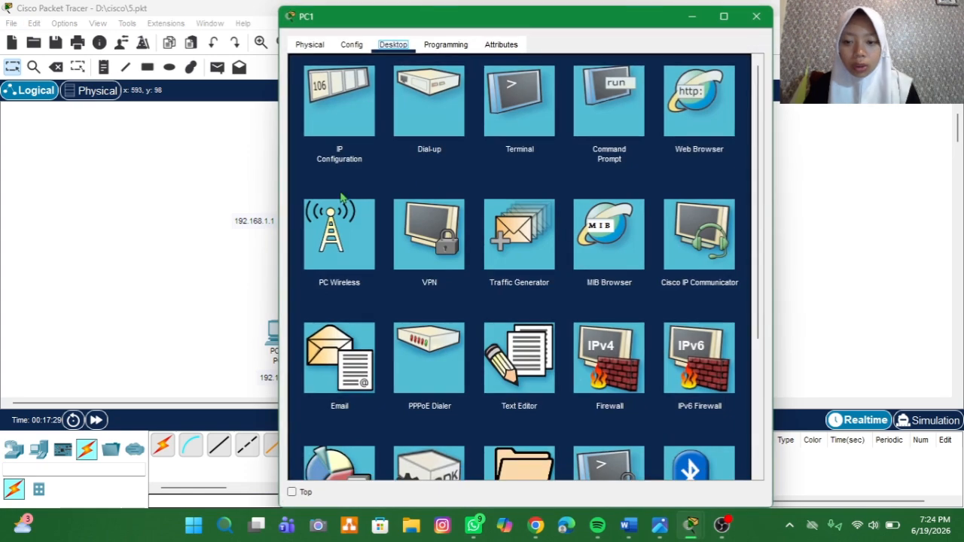
click(546, 92)
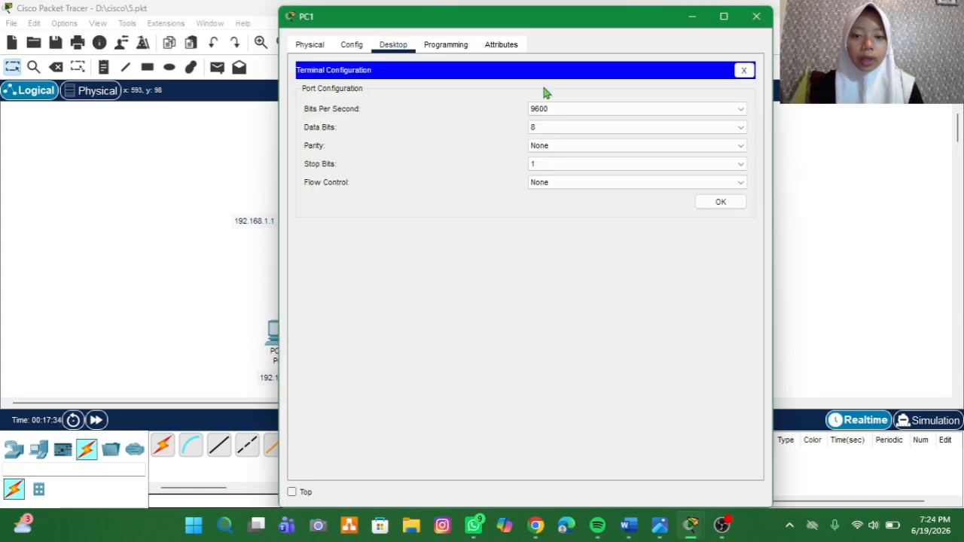
click(724, 213)
click(722, 202)
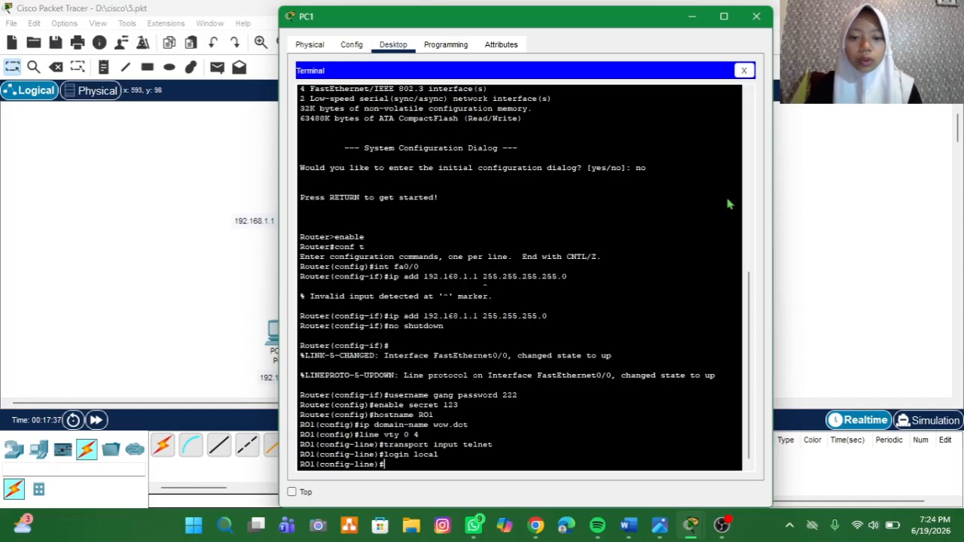
Step: Leave line configuration mode for global configuration mode with the exit command
text(e)
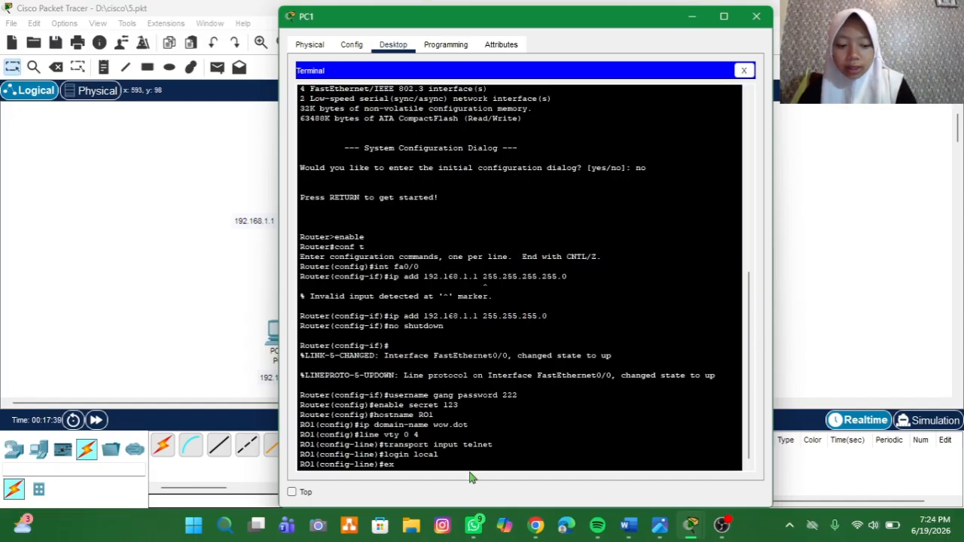
text(x)
key(Return)
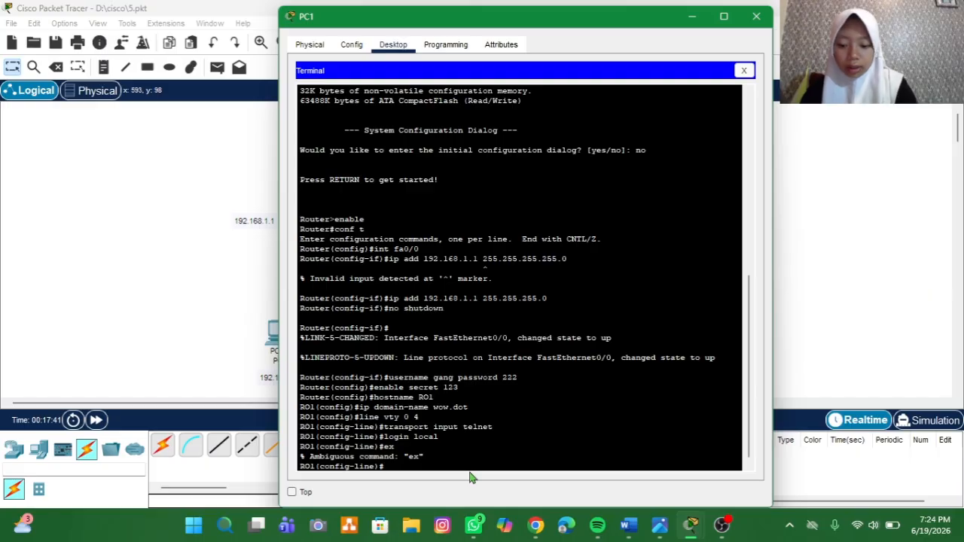
text(exit)
key(Return)
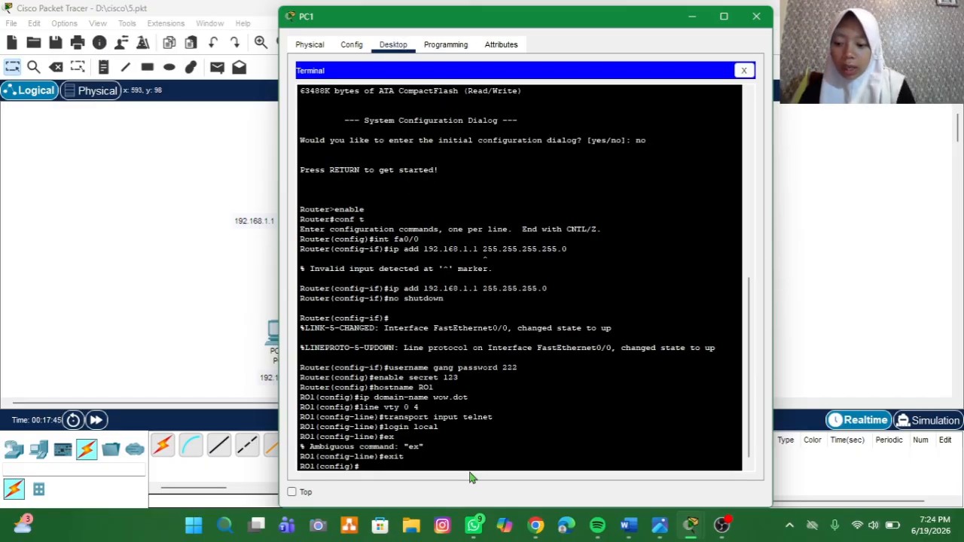
Step: Start RSA key generation on the router with crypto key generate rsa
text(crypto)
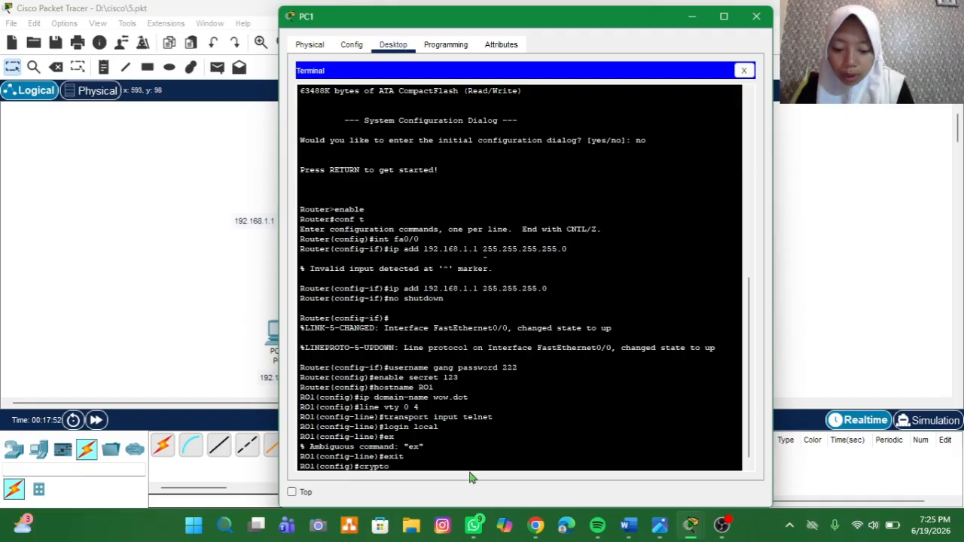
text( key )
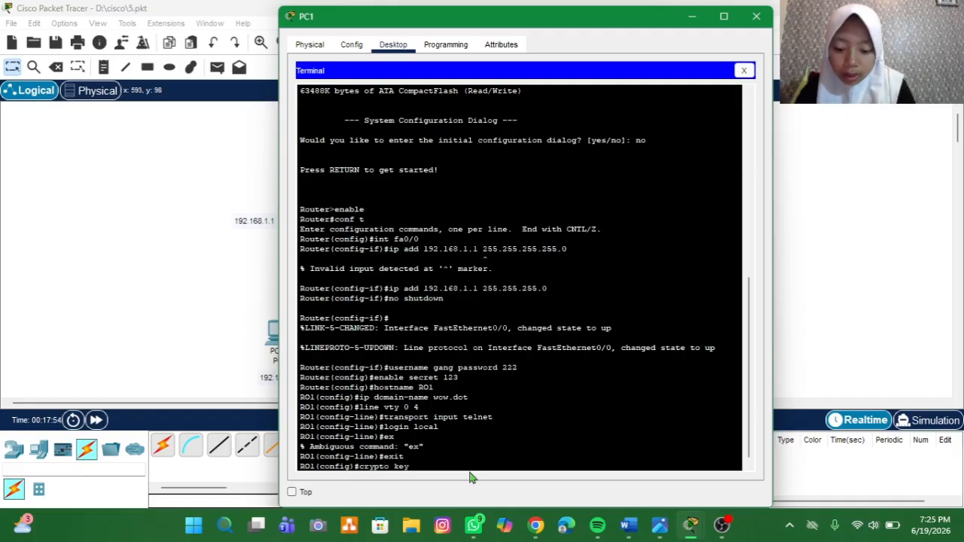
text(genera)
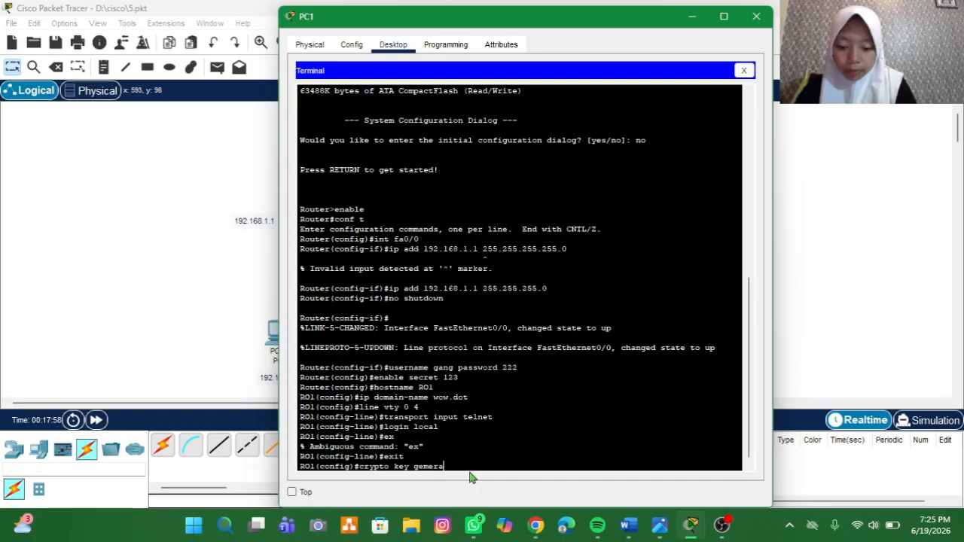
text(te ssh)
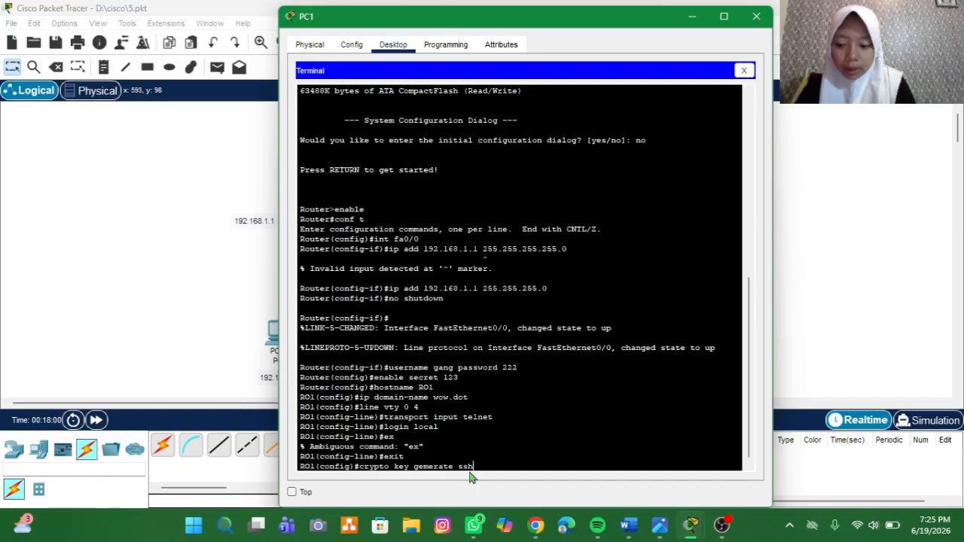
key(BackSpace)
key(BackSpace)
key(BackSpace)
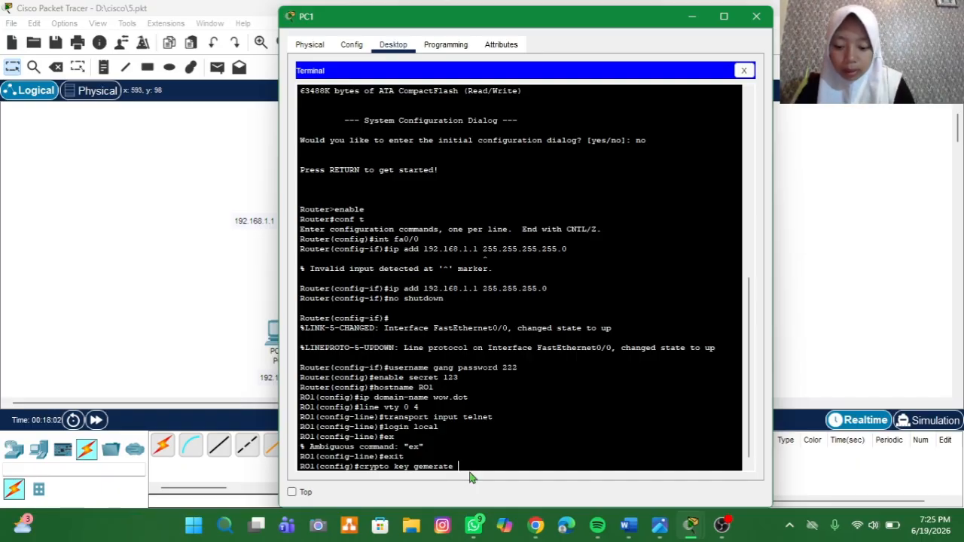
text(a)
key(BackSpace)
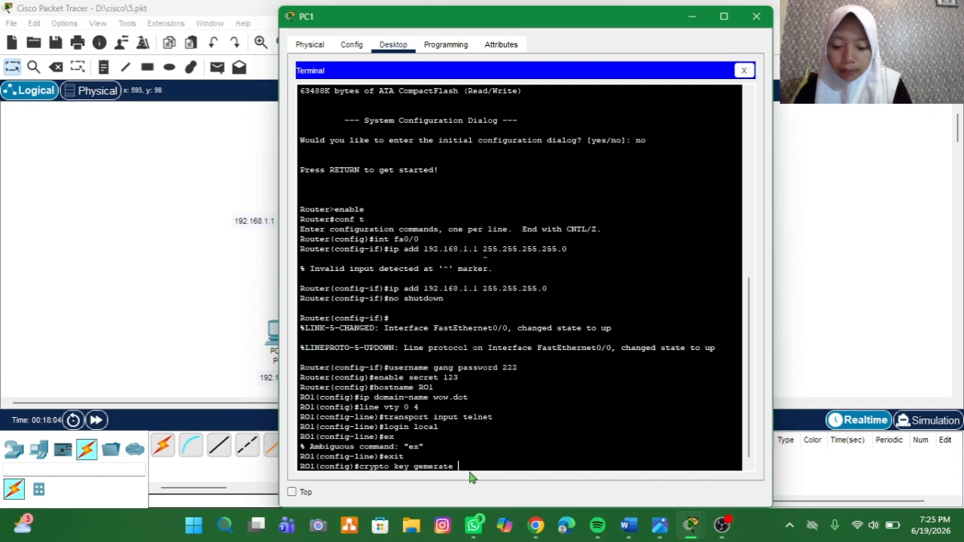
text(rsa)
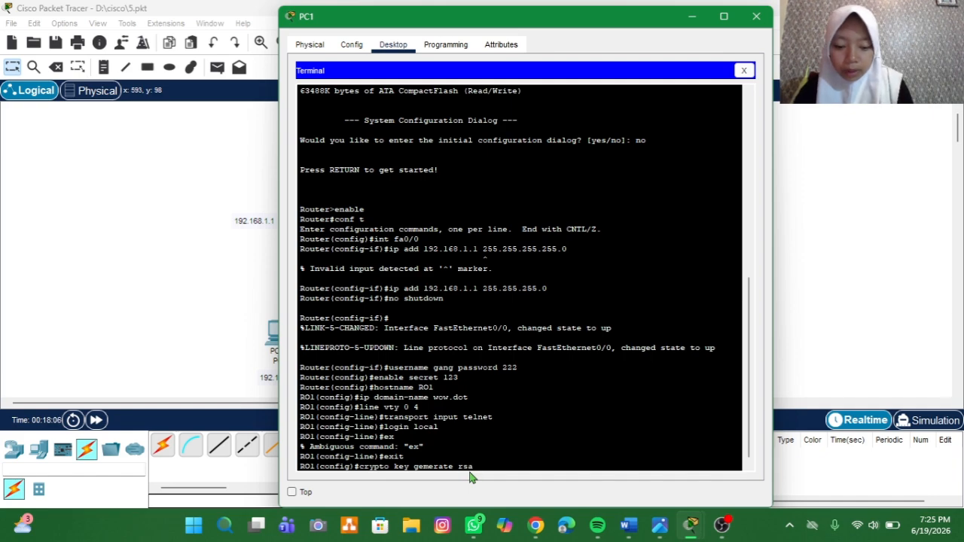
key(Return)
key(Up)
key(Return)
key(Up)
key(Left)
key(Left)
key(Left)
key(Left)
key(Left)
key(Left)
key(Left)
key(Left)
key(Left)
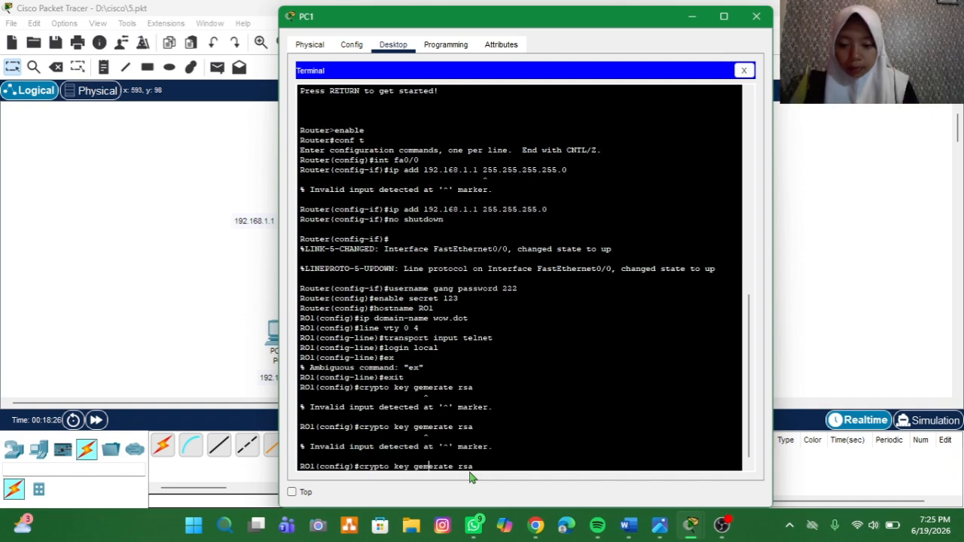
key(BackSpace)
text(n)
key(Return)
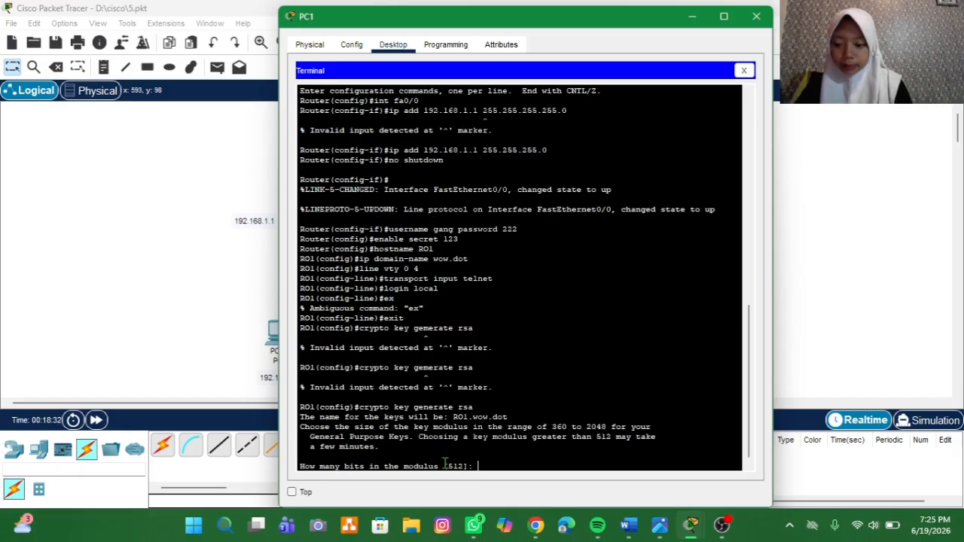
Step: Set the RSA key modulus to 1024 bits and generate the keys
text(1)
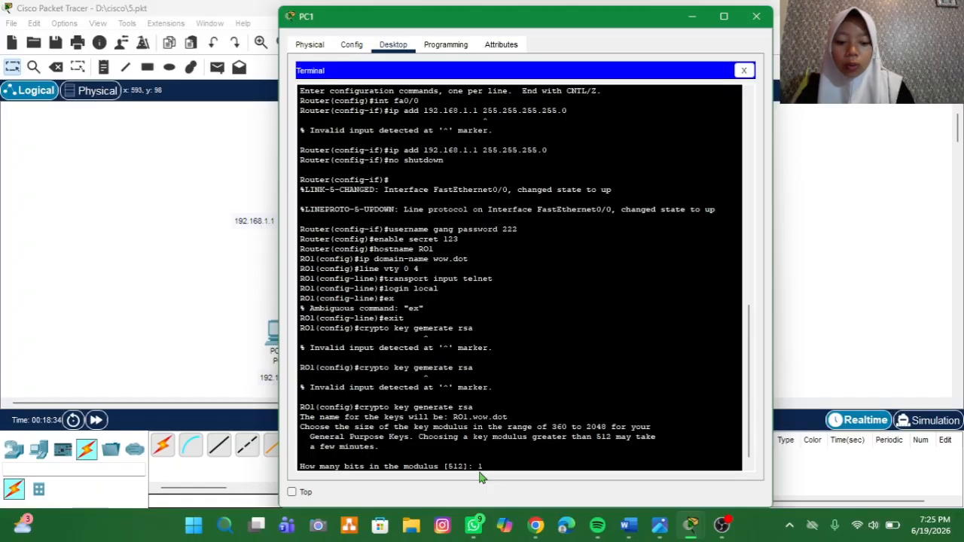
text(02)
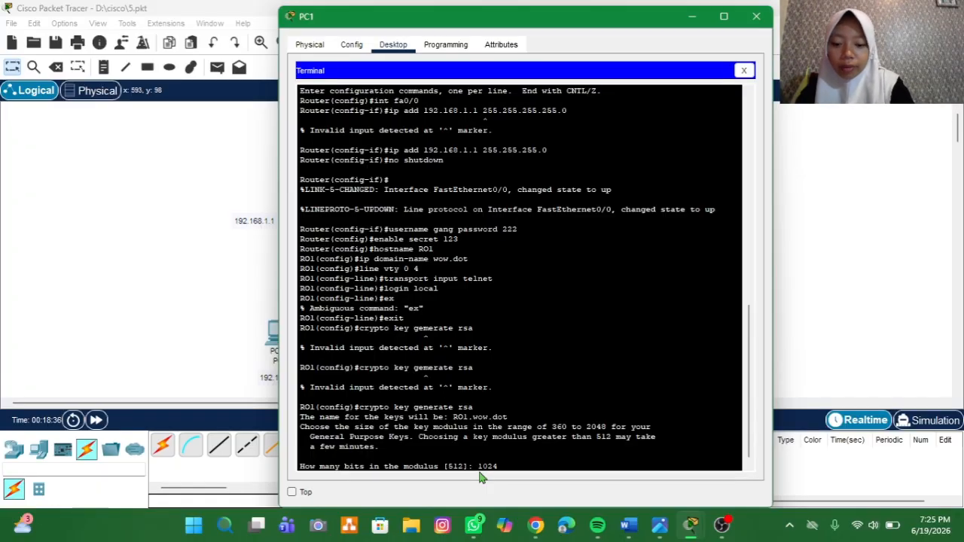
text(4)
key(Return)
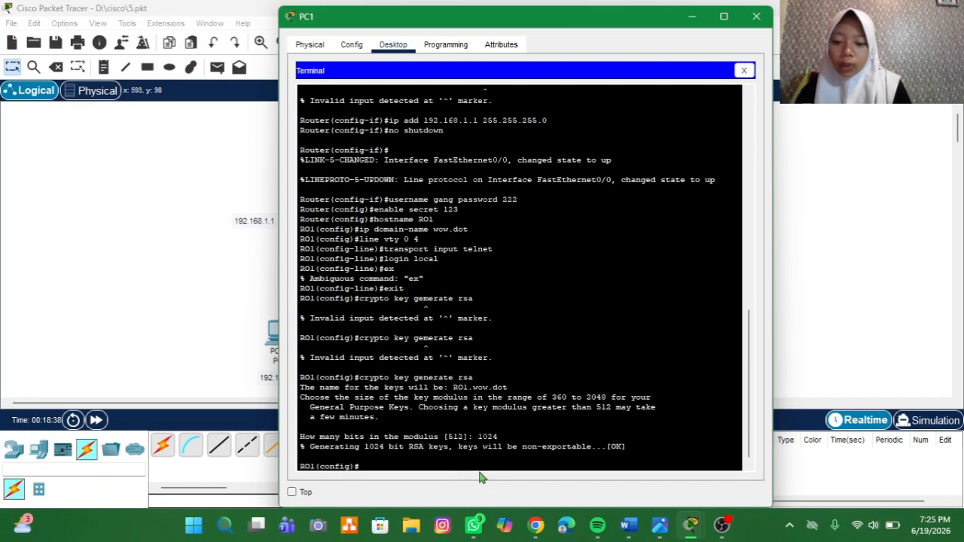